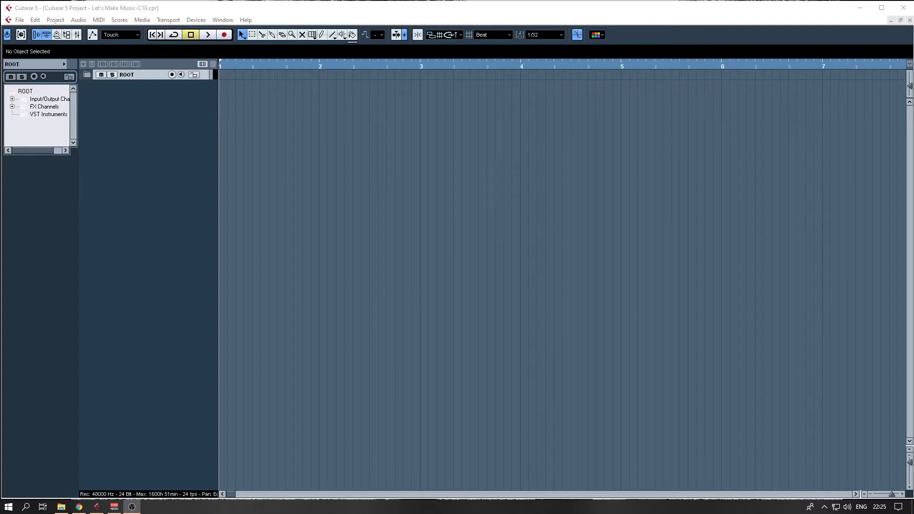
Step: Show the transport and load Groove Agent ONE in the first VST instrument slot with an assigned MIDI track
key("F2")
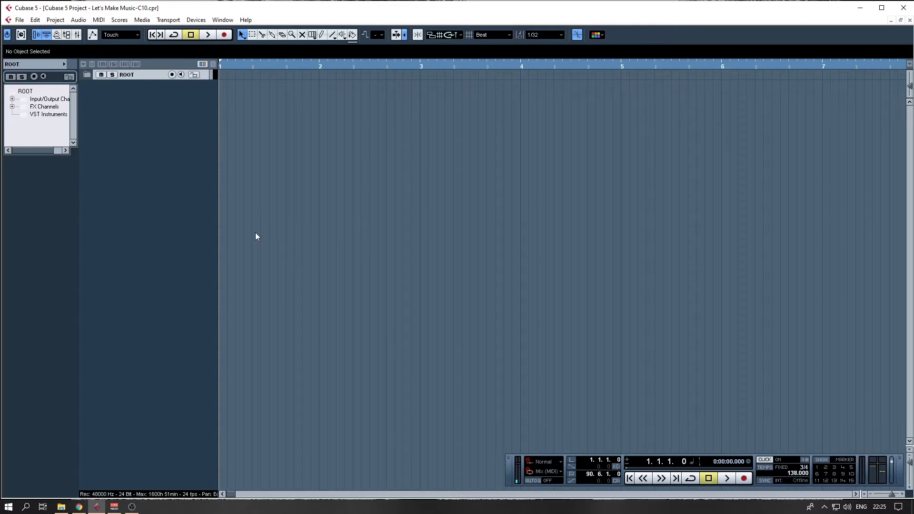
key("F11")
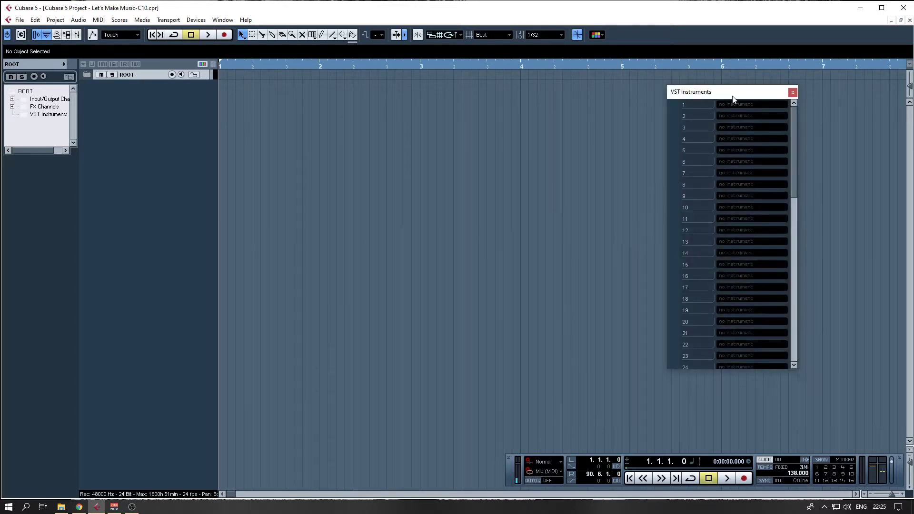
left_click_drag(733, 99, 536, 116)
left_click(548, 122)
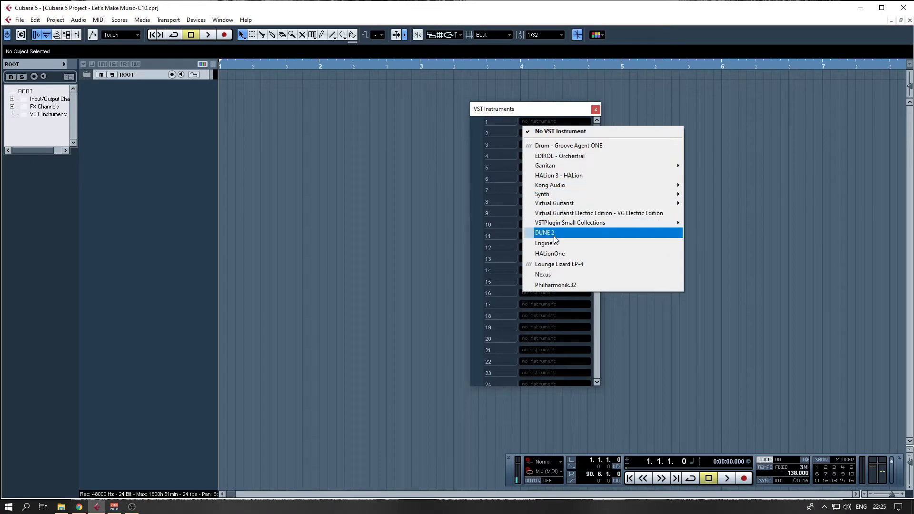
left_click(570, 148)
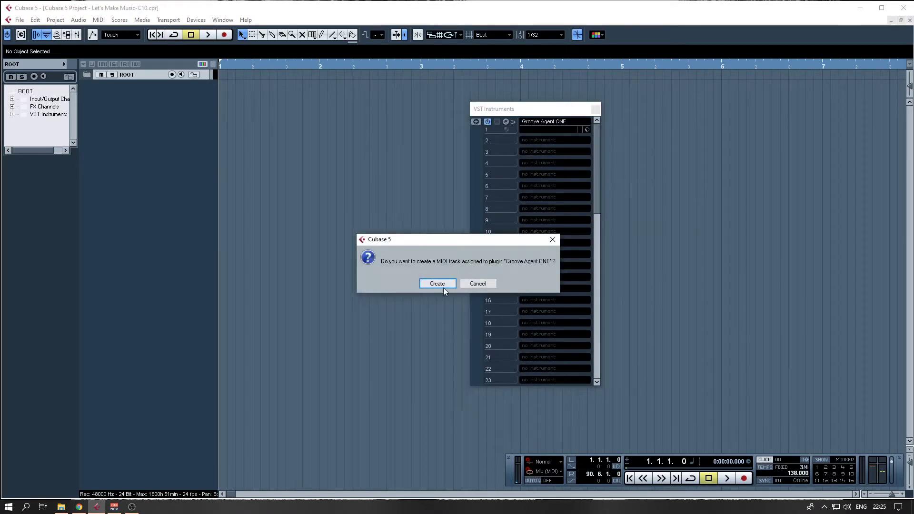
left_click(438, 284)
left_click(596, 110)
Step: Rename the new Groove Agent ONE MIDI track as Kick
left_click_drag(468, 224, 507, 100)
double_click(128, 84)
type("Kick")
key("Return")
Step: Make the Kick track taller and load the Pop Kit preset into Groove Agent ONE
left_click_drag(141, 91, 147, 124)
left_click(398, 108)
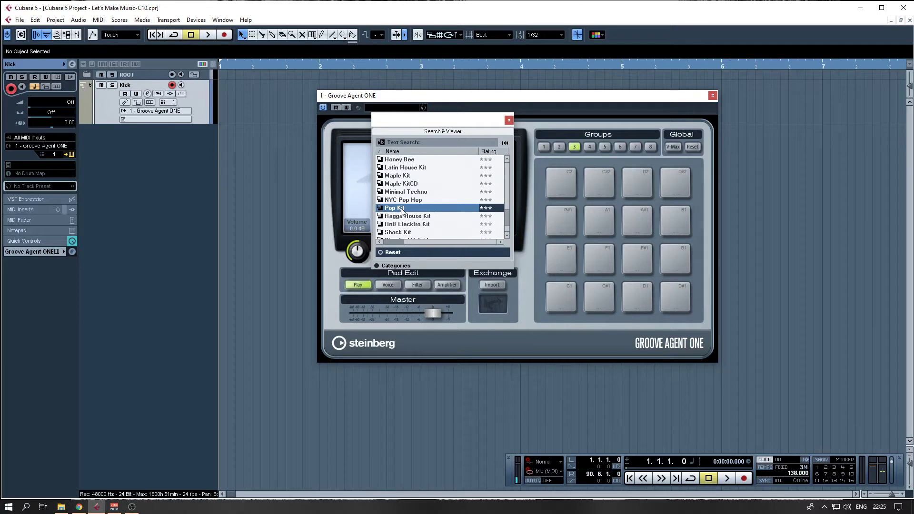
left_click(509, 120)
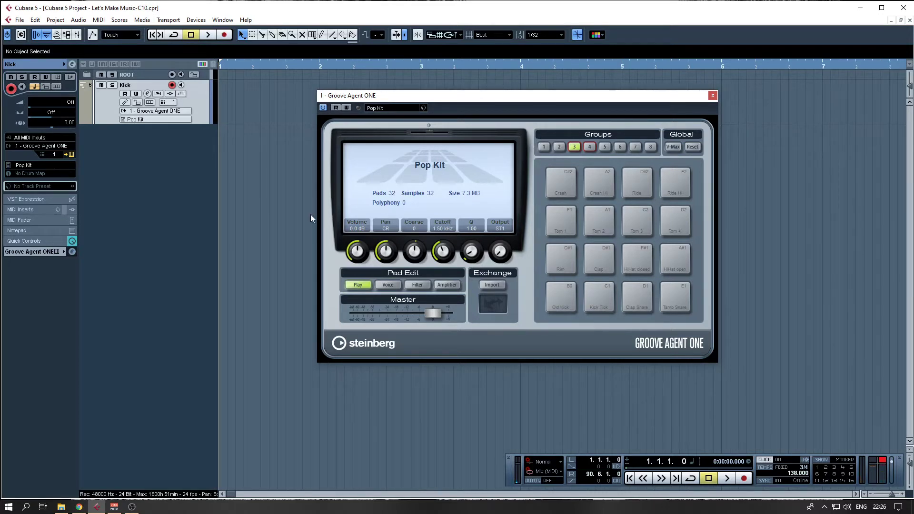
Step: In the mixer, lower the GAOne 1 channel to about -11.64 dB and reset the Stereo Out level to 0.00
key("F3")
left_click_drag(306, 121, 279, 164)
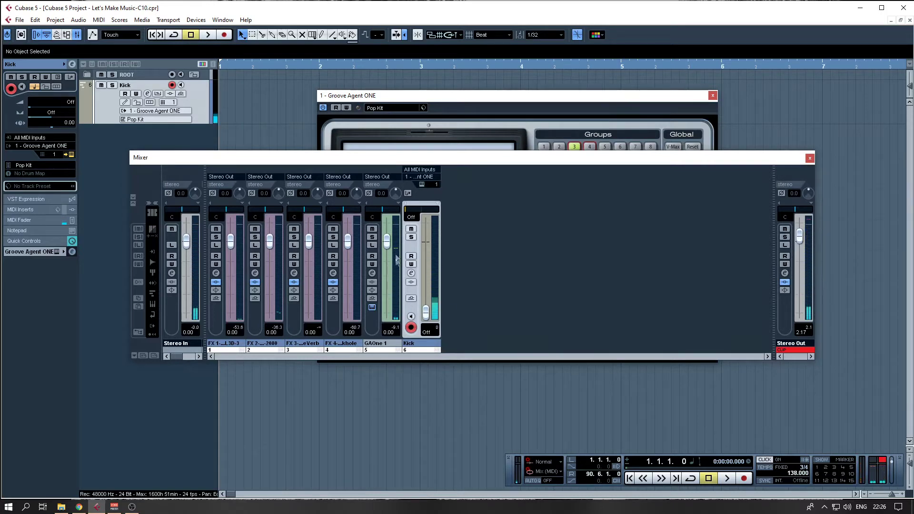
left_click_drag(387, 244, 386, 280)
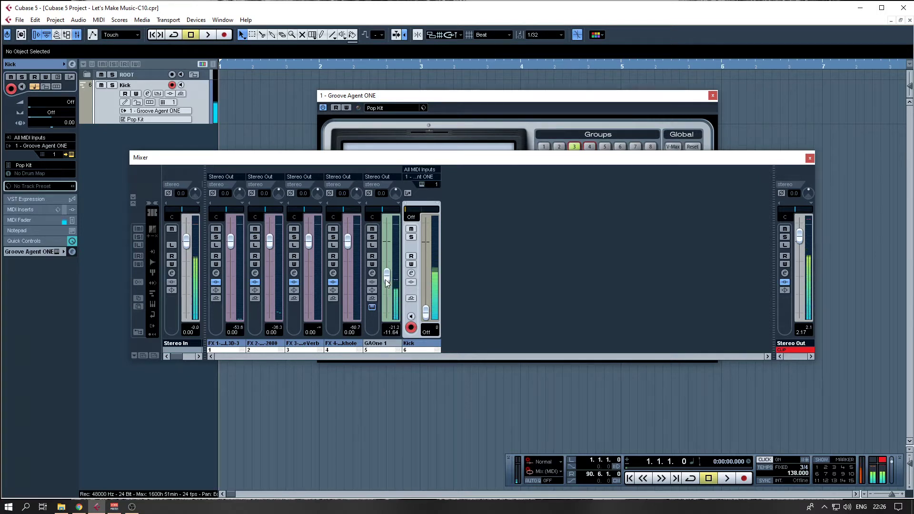
left_click(800, 240, "ctrl")
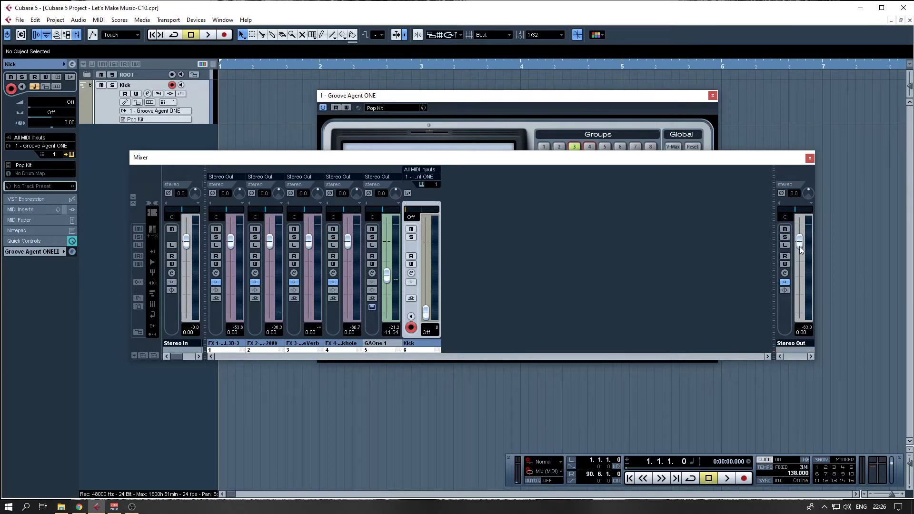
key("F3")
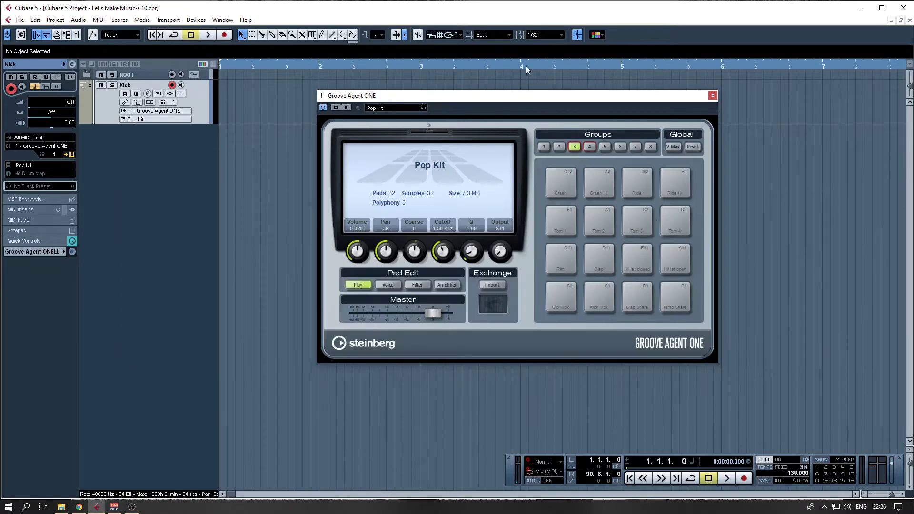
Step: Turn on snap and record a kick performance on the Kick track from bar 1 to about bar 12
left_click_drag(519, 96, 497, 98)
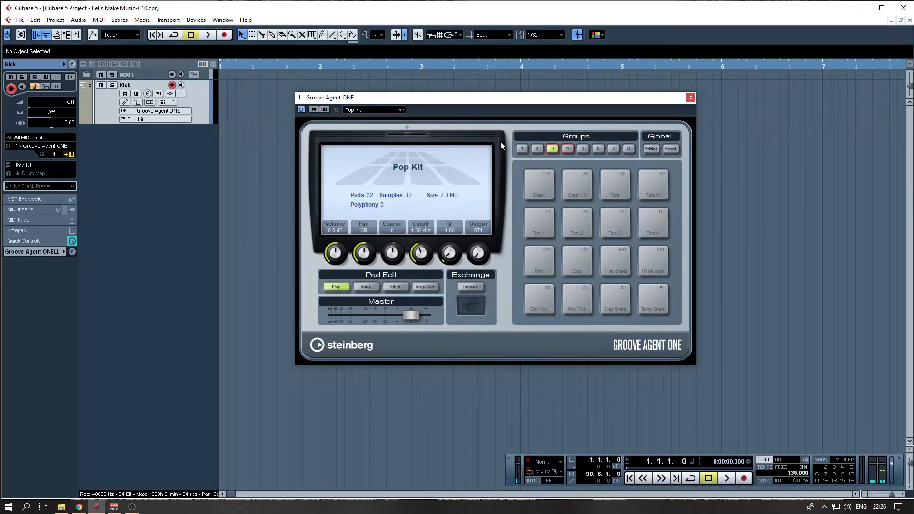
key("h")
key("j")
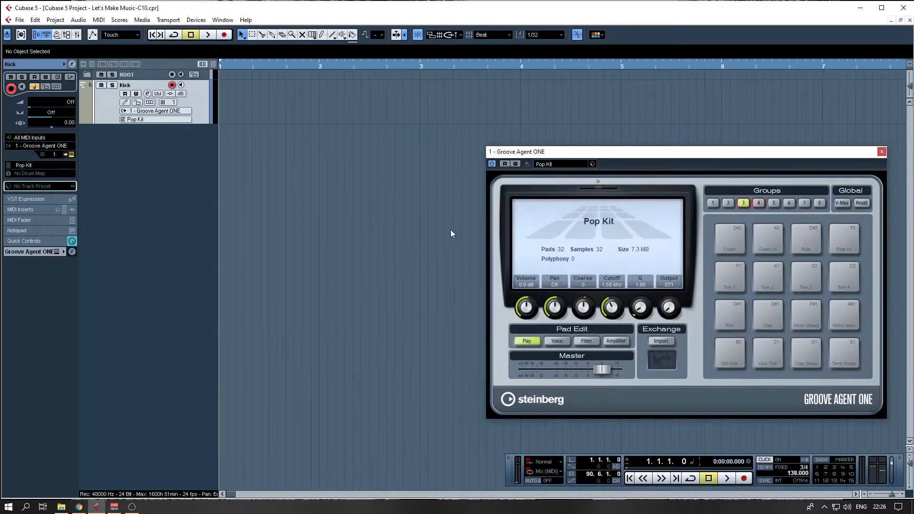
key("g")
key("g")
key("g")
key("g")
key("g")
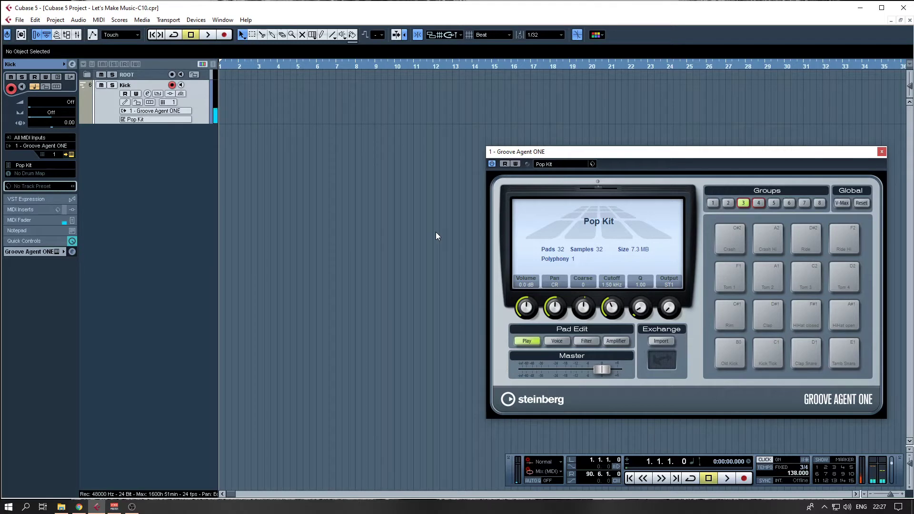
key("KP_Multiply")
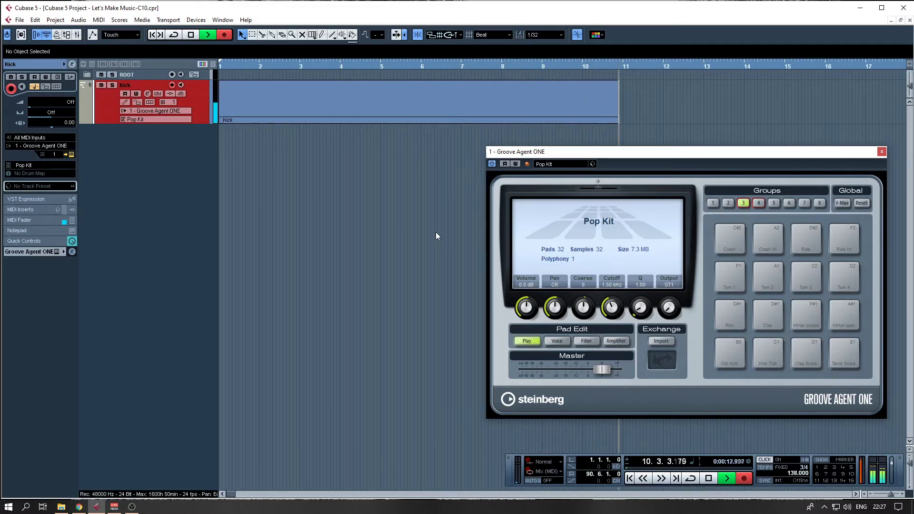
key("space")
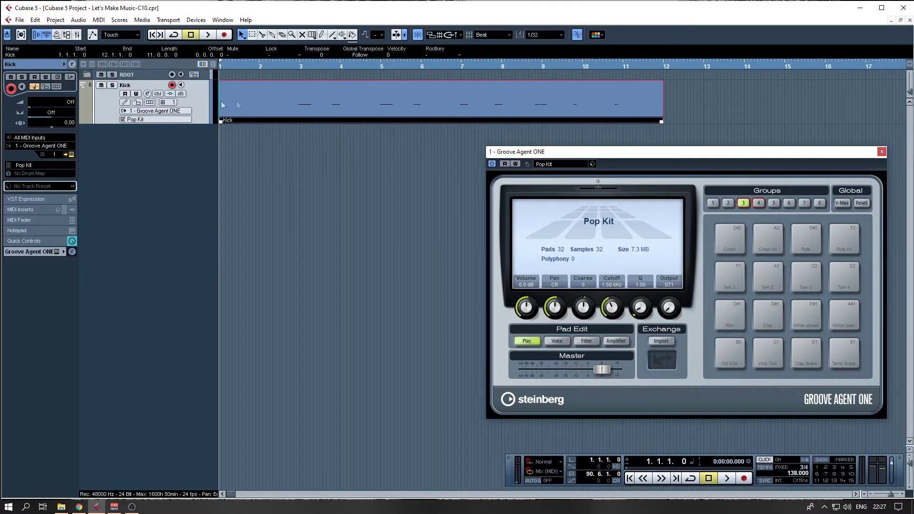
Step: Open the recorded Kick part in the Key Editor without the Groove Agent ONE window and set the quantize value to 1/16
double_click(265, 104)
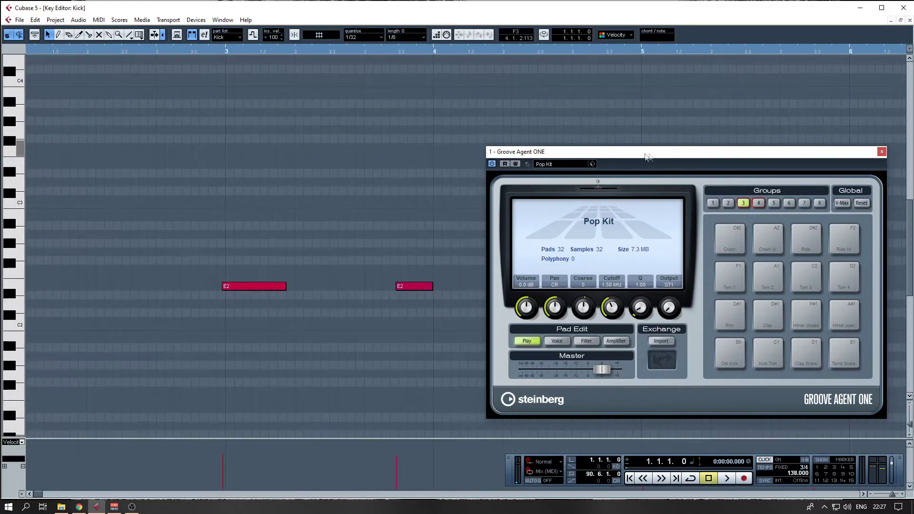
left_click(881, 153)
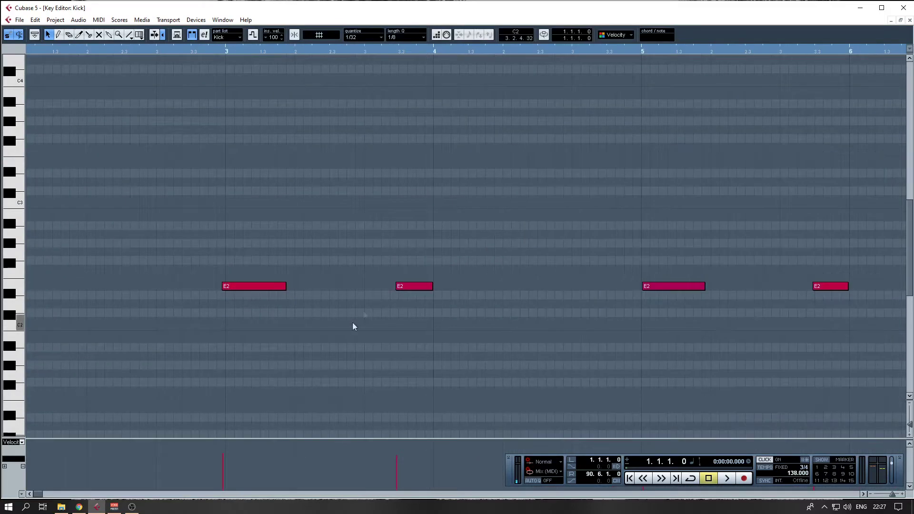
left_click(367, 36)
left_click(370, 89)
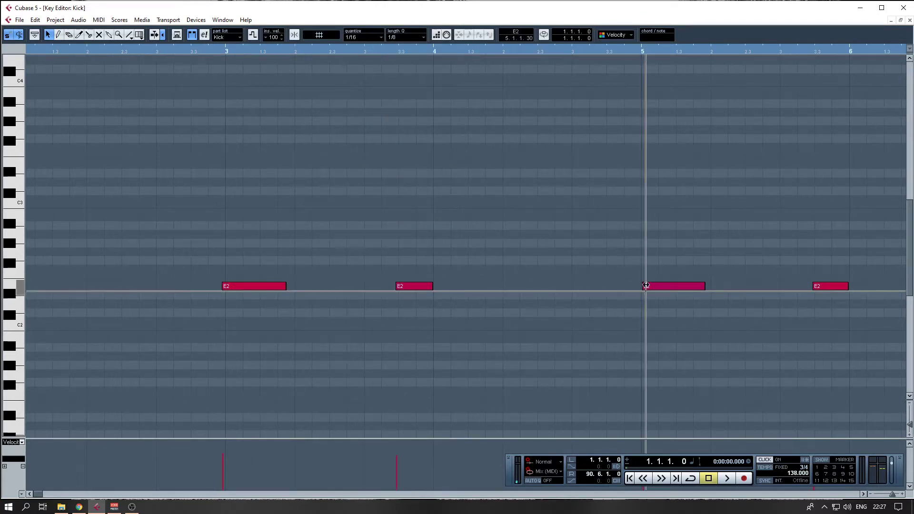
Step: Try quantize grids of 1/32 and 1/8 against the recorded kick notes
left_click(358, 39)
left_click(312, 117)
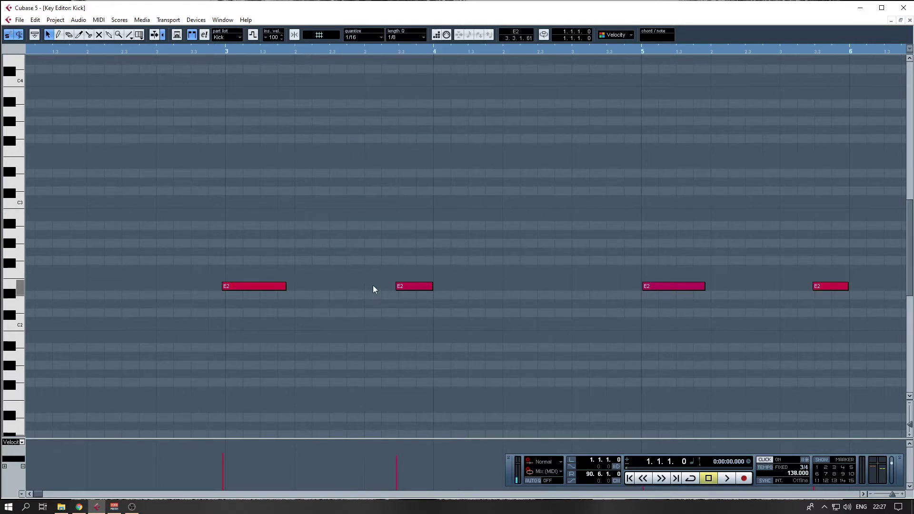
left_click(362, 37)
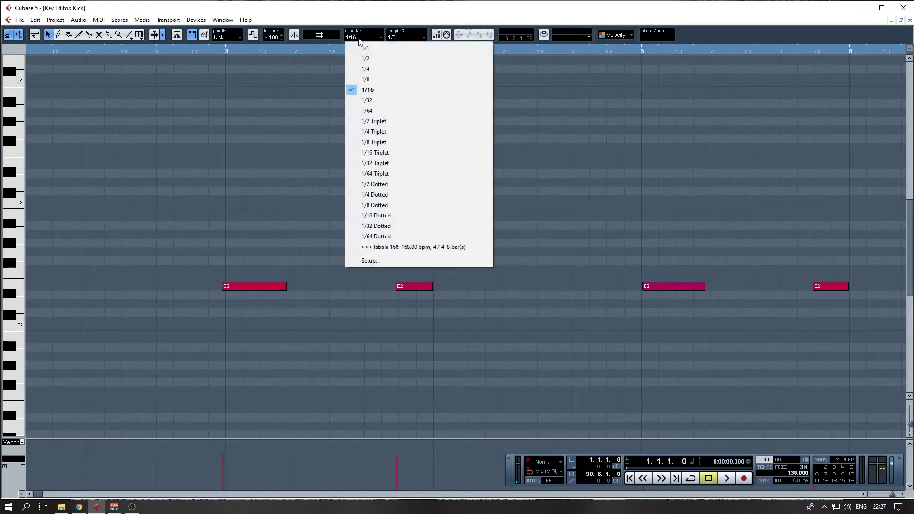
left_click(359, 101)
left_click(361, 38)
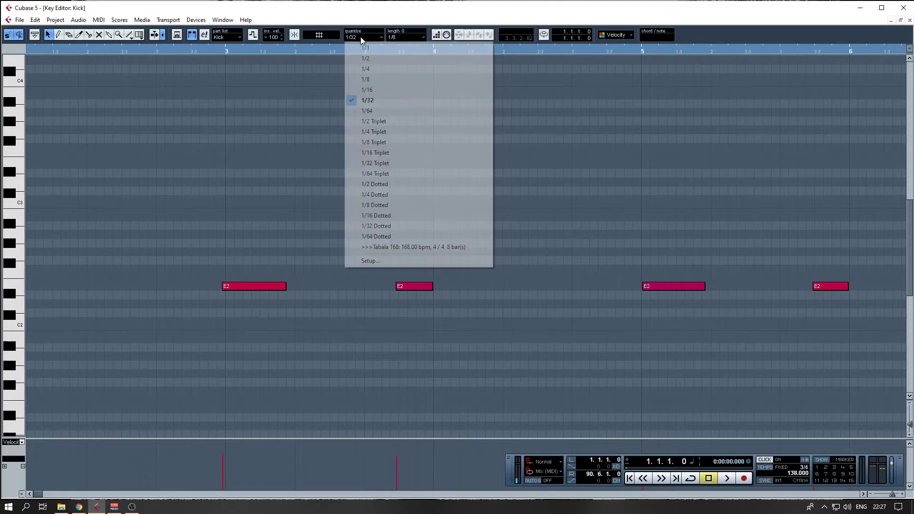
left_click(363, 79)
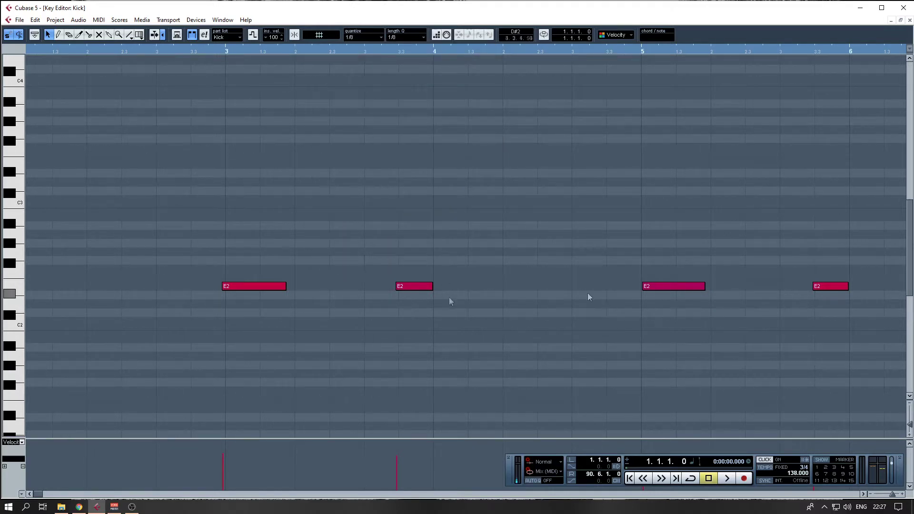
Step: Compare quantize grids of 1/16, 1/4 and 1/8 with the kick notes, including the short notes near bar 9
left_click(406, 37)
left_click(361, 38)
left_click(362, 38)
left_click(364, 96)
left_click(362, 37)
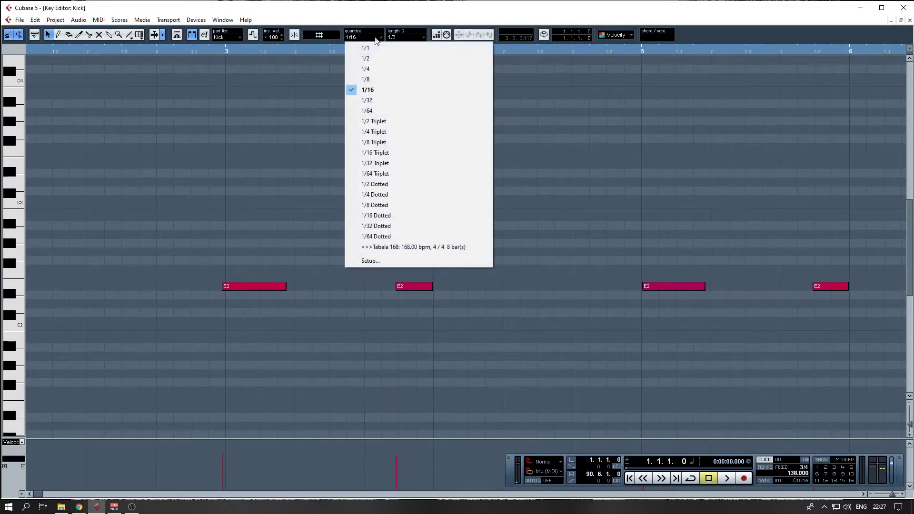
left_click(367, 72)
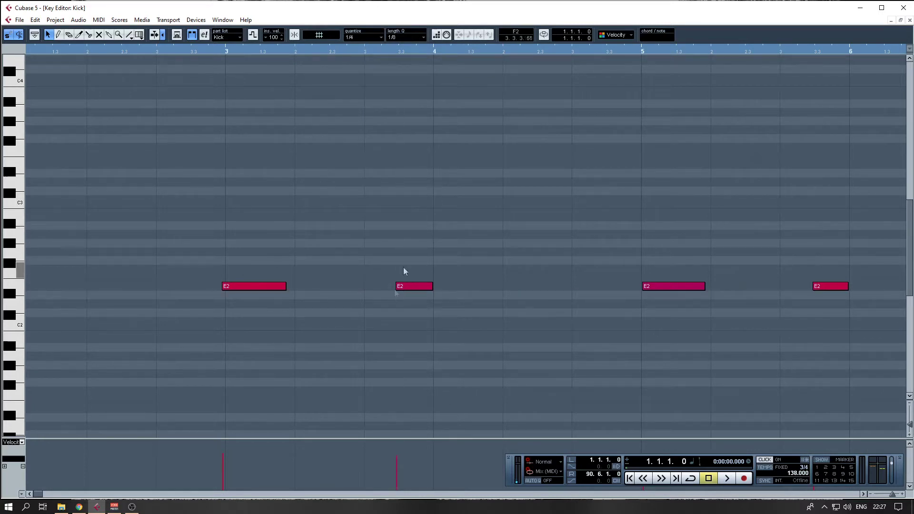
left_click(362, 37)
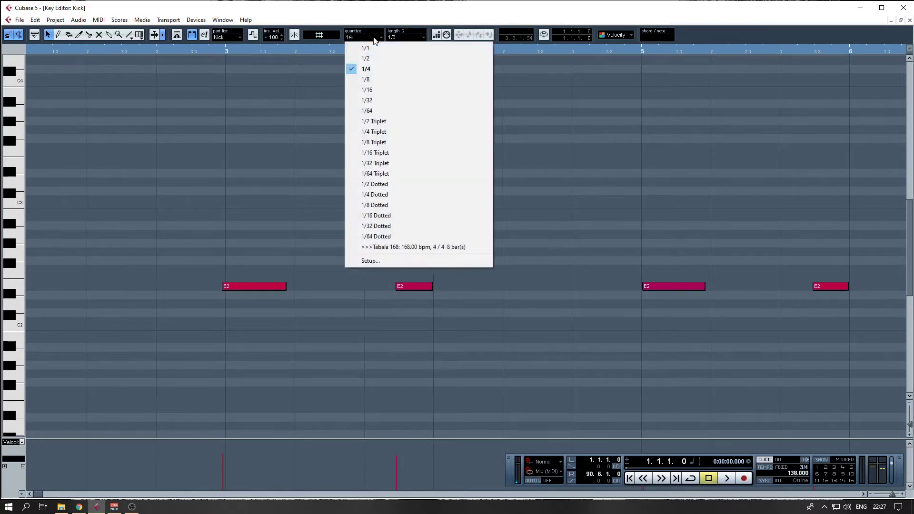
left_click(366, 80)
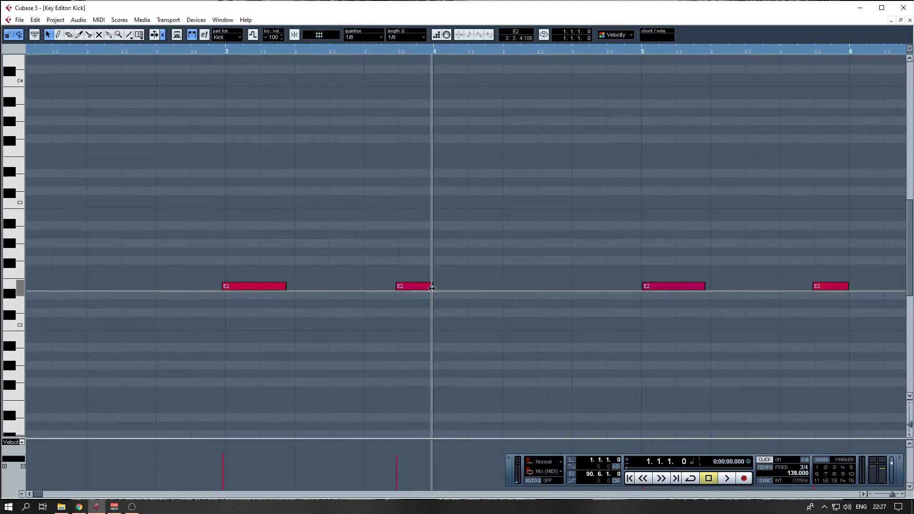
scroll(526, 288, "right", 10)
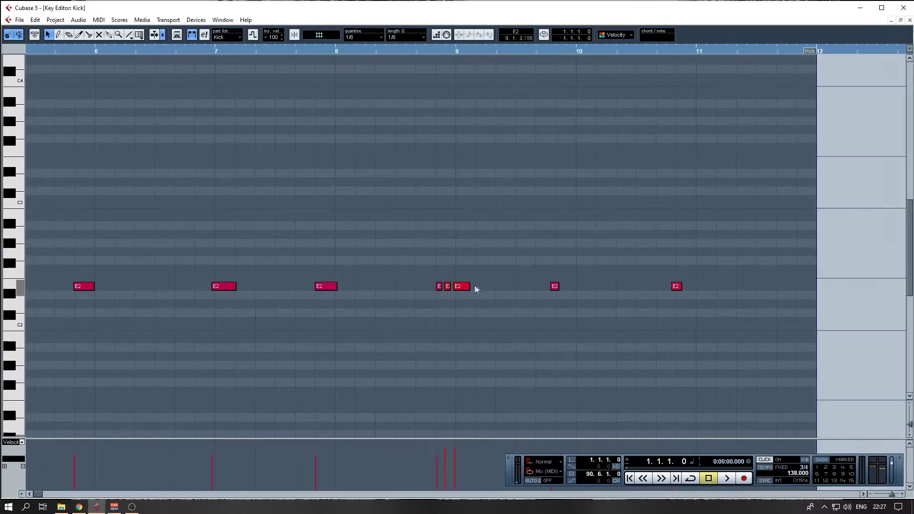
scroll(449, 271, "up", 3)
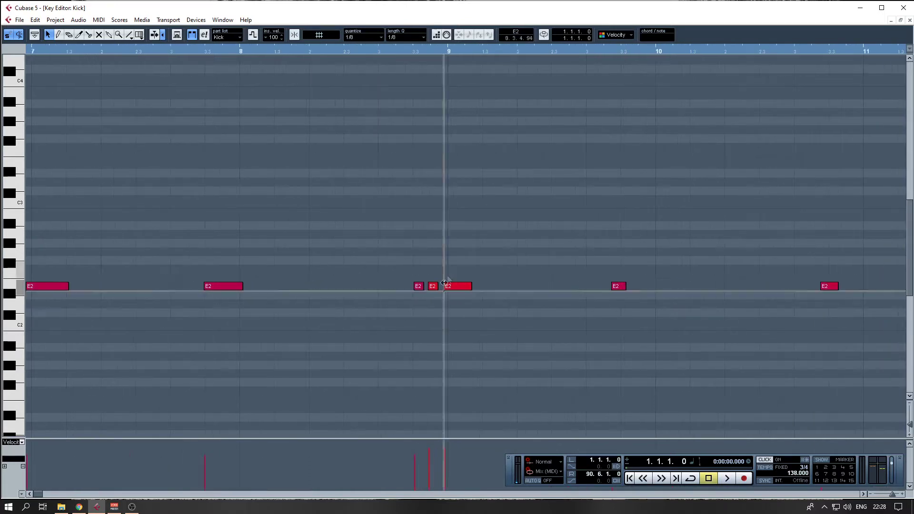
Step: Set the quantize value to 1/16 and quantize all recorded kick notes
left_click(363, 37)
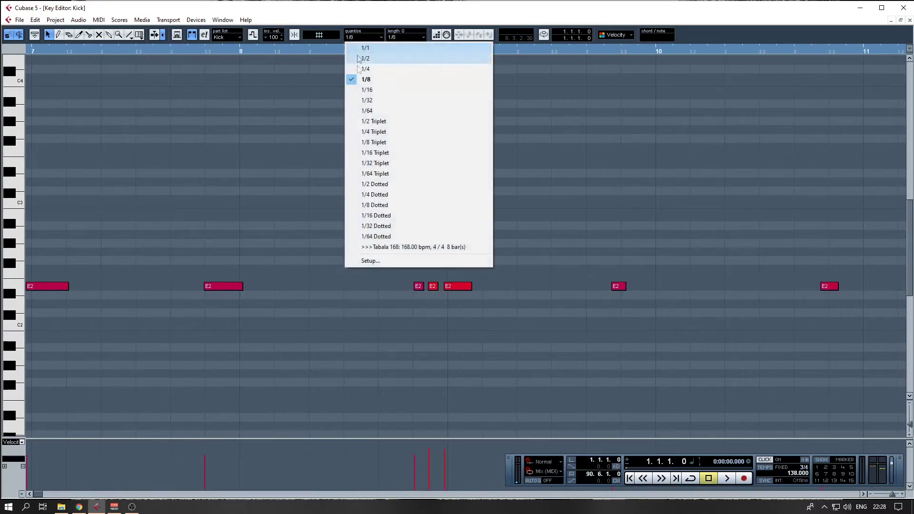
left_click(359, 90)
scroll(439, 203, "right", 3)
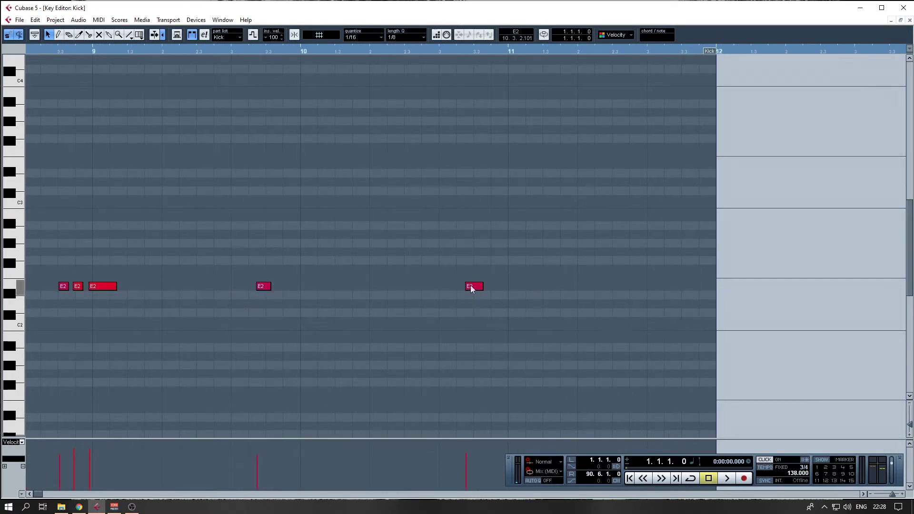
key("g")
key("g")
key("g")
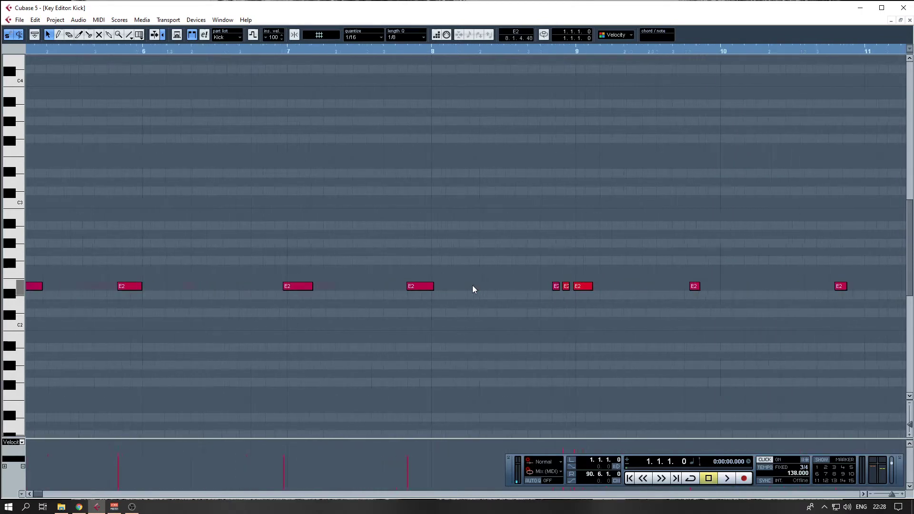
scroll(472, 288, "down", 1)
left_click_drag(428, 269, 532, 255)
left_click(530, 253)
key("q")
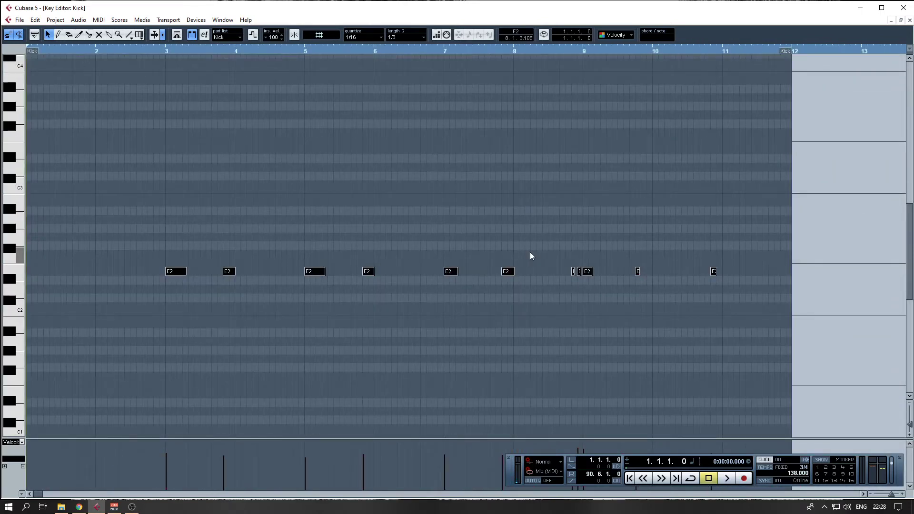
Step: Play back the quantized kick part and deselect its notes while following them along the timeline
left_click_drag(158, 50, 158, 59)
key("space")
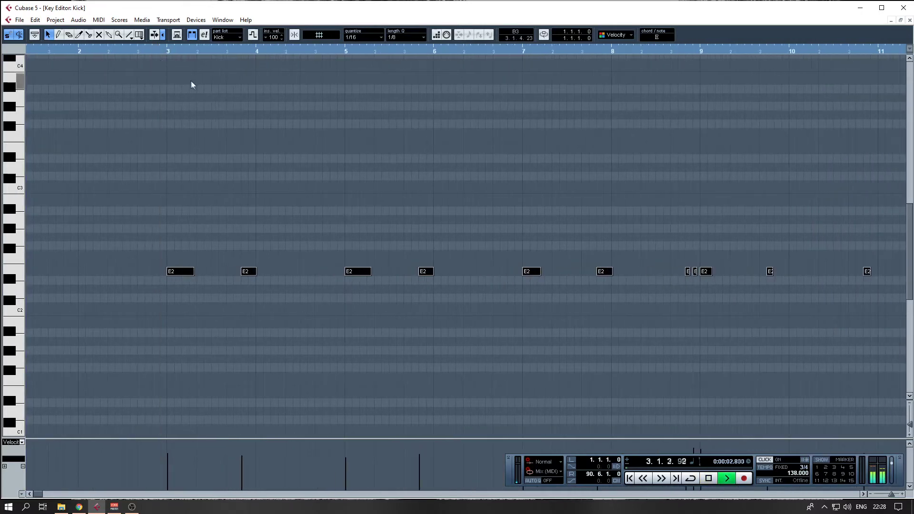
right_click(369, 136)
left_click(329, 146)
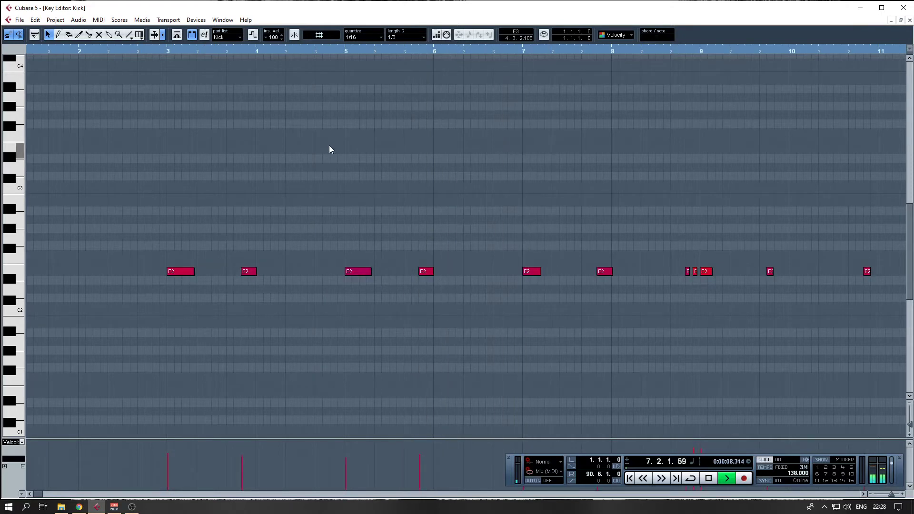
scroll(324, 169, "right", 3)
scroll(324, 169, "left", 1)
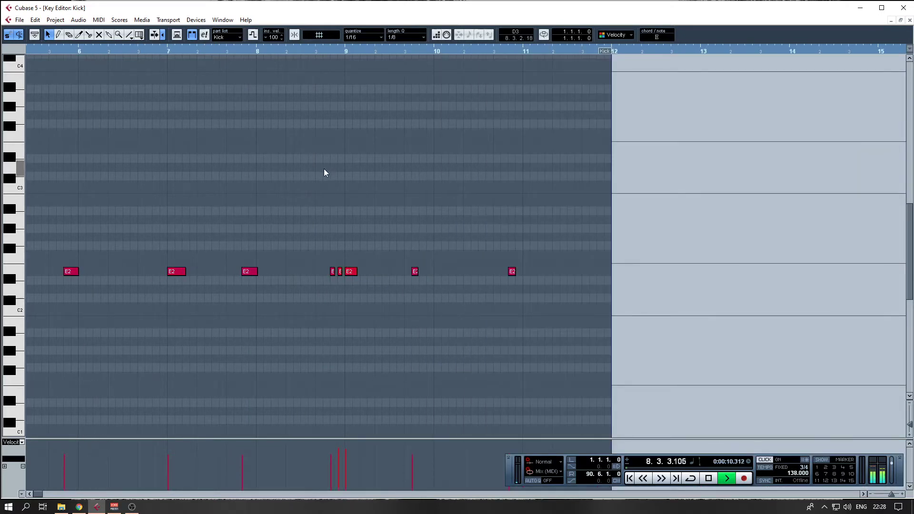
Step: Turn on snap and move the kick note shortly before bar 10 one sixteenth later
key("space")
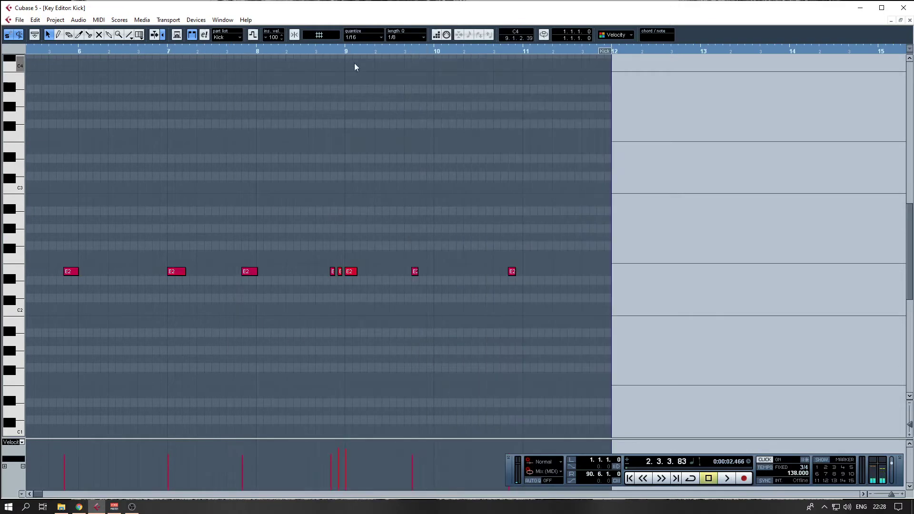
left_click(344, 52)
key("h")
left_click_drag(588, 274, 595, 276)
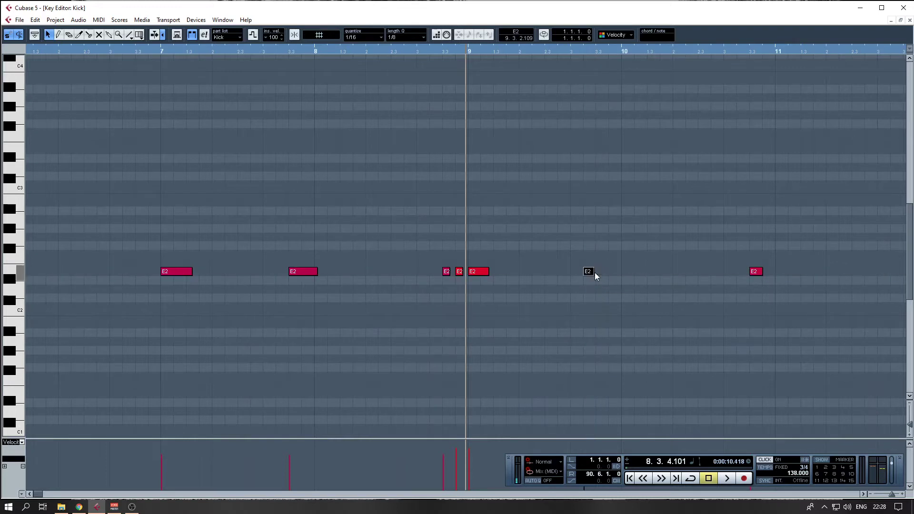
key("j")
left_click_drag(593, 270, 599, 274)
Step: Move the last kick note before bar 11 one sixteenth earlier, playing the passage from just before bar 9 to judge the timing
key("space")
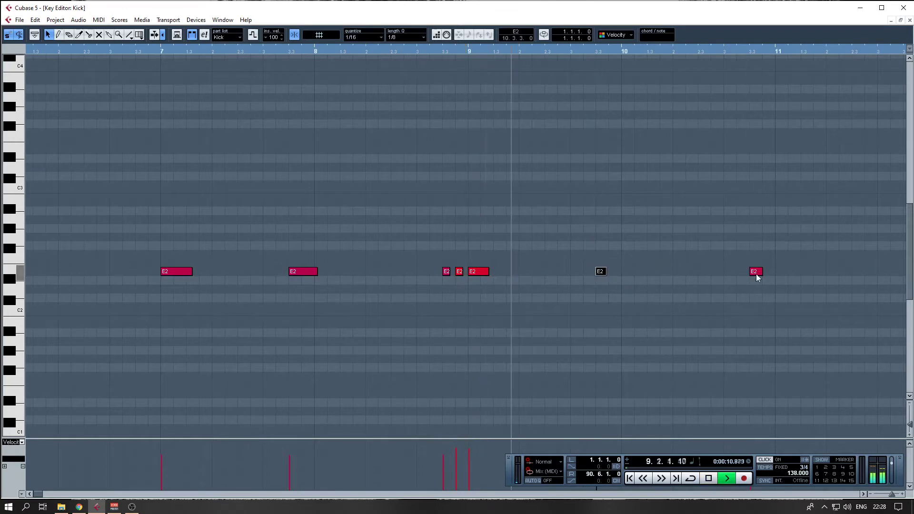
key("space")
key("space")
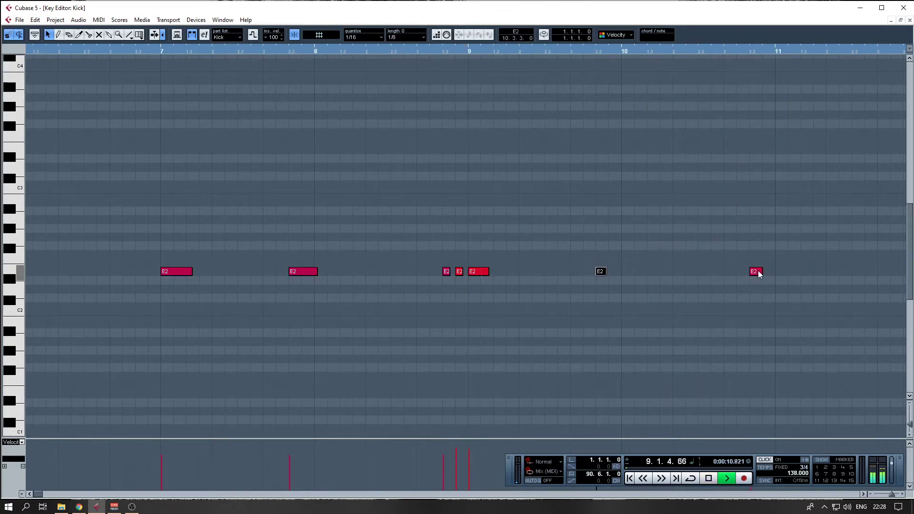
key("space")
left_click_drag(758, 274, 746, 274)
key("space")
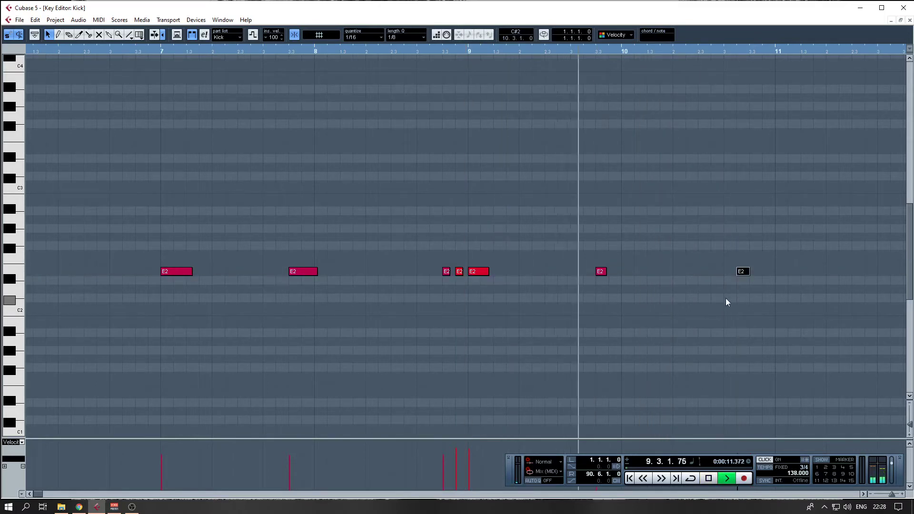
key("space")
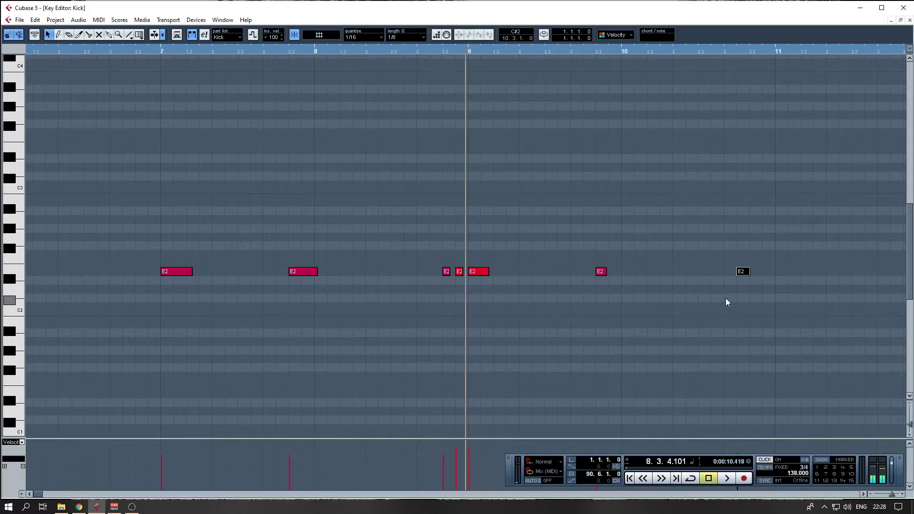
Step: Return to the project window, split the Kick part at bar 3 and delete the empty section before it
key("g")
key("g")
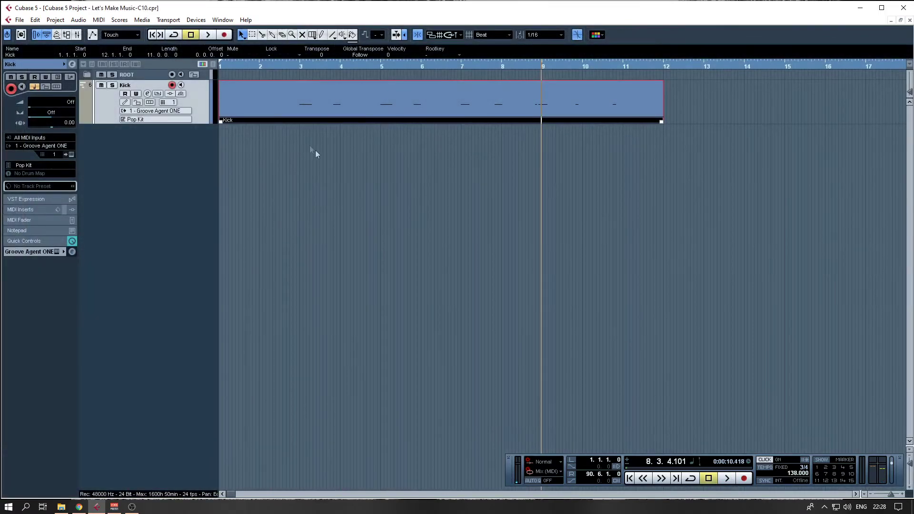
left_click(301, 110)
left_click(302, 110, "alt")
left_click(279, 110)
key("Delete")
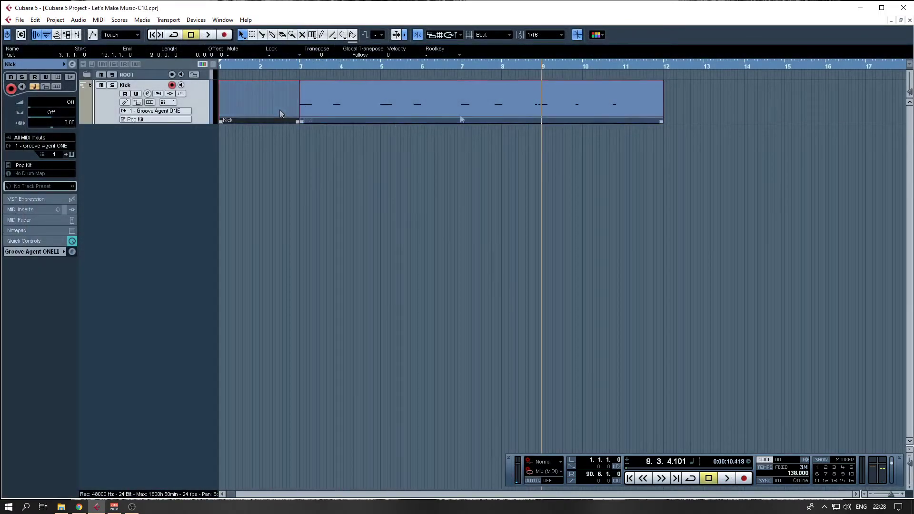
Step: Split the Kick part at bar 11 and delete the remainder after it
double_click(629, 104)
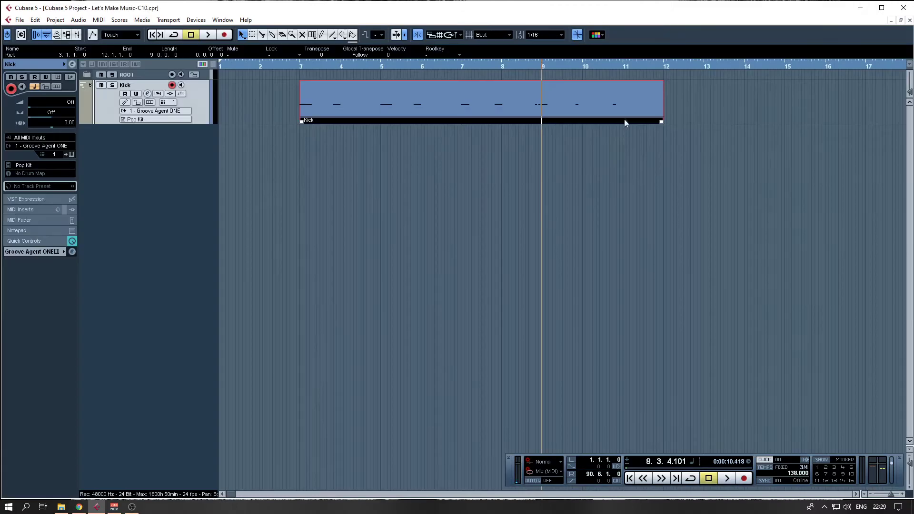
left_click(624, 119, "alt")
left_click(650, 107)
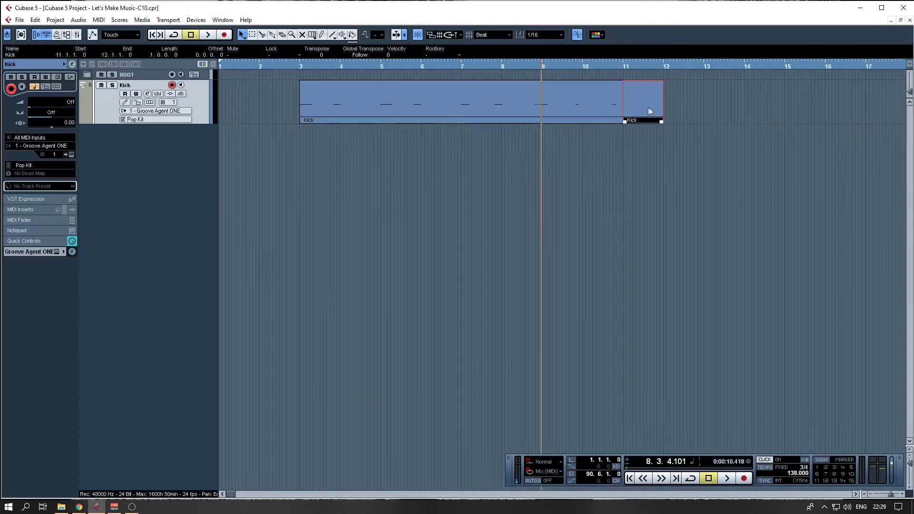
key("Delete")
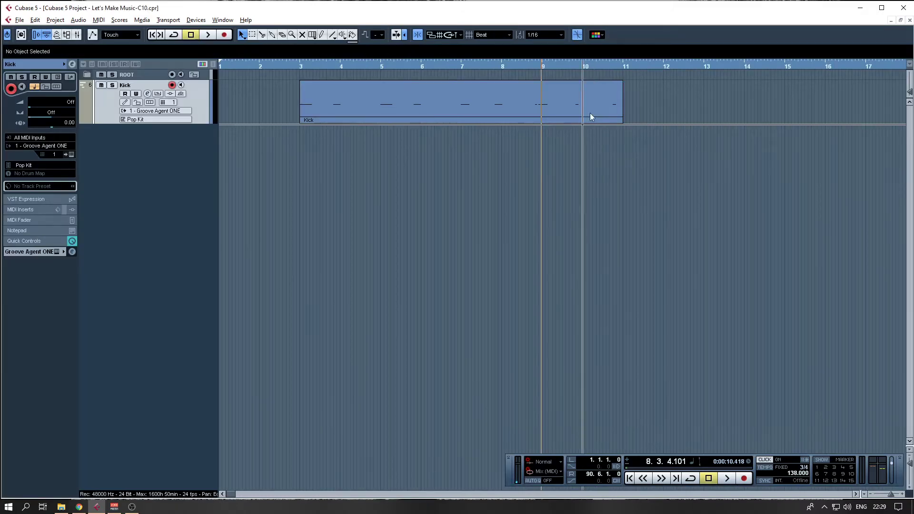
Step: Play back the trimmed Kick part from bar 3 with the metronome click off
left_click(319, 107)
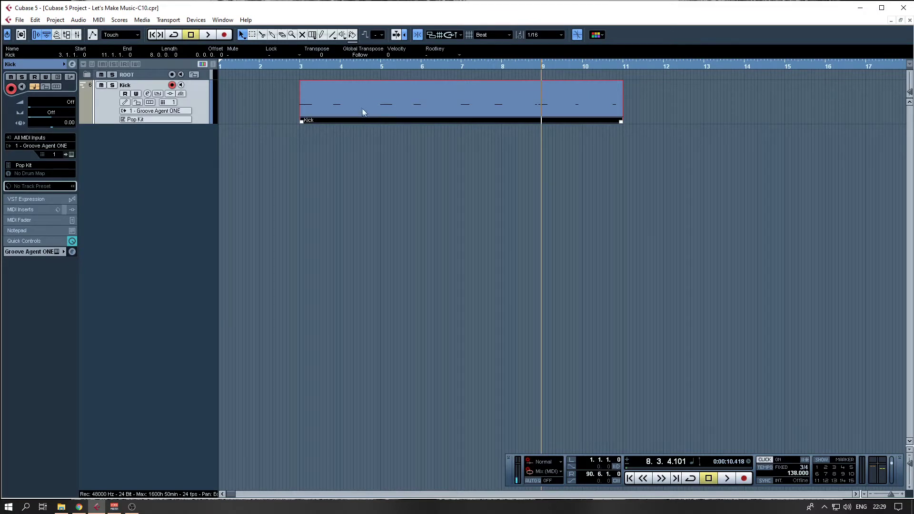
double_click(434, 94)
left_click(420, 198)
key("KP_0")
key("space")
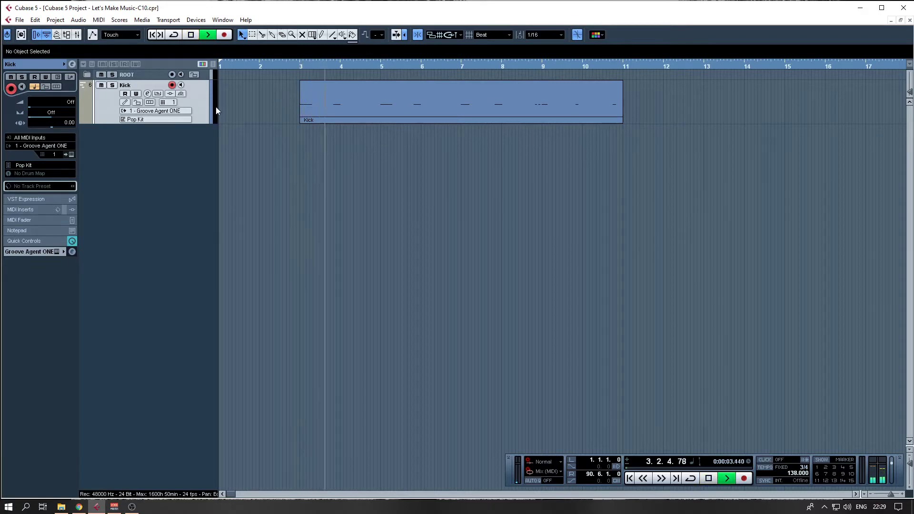
key("space")
key("c")
Step: Load Groove Agent ONE into the second VST instrument slot, discarding the mistakenly loaded HALionOne, and create a MIDI track for it
right_click(110, 100)
key("F11")
left_click_drag(602, 97, 697, 97)
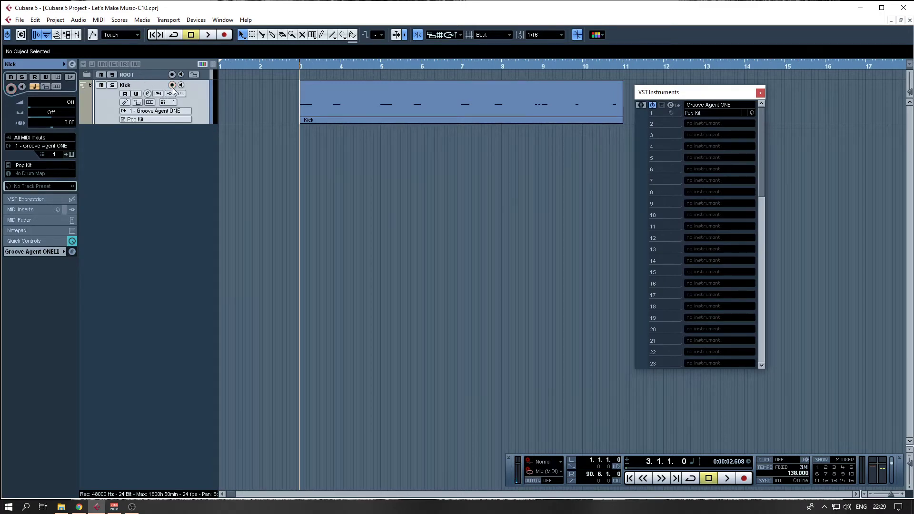
left_click(719, 125)
left_click(715, 256)
left_click(698, 125)
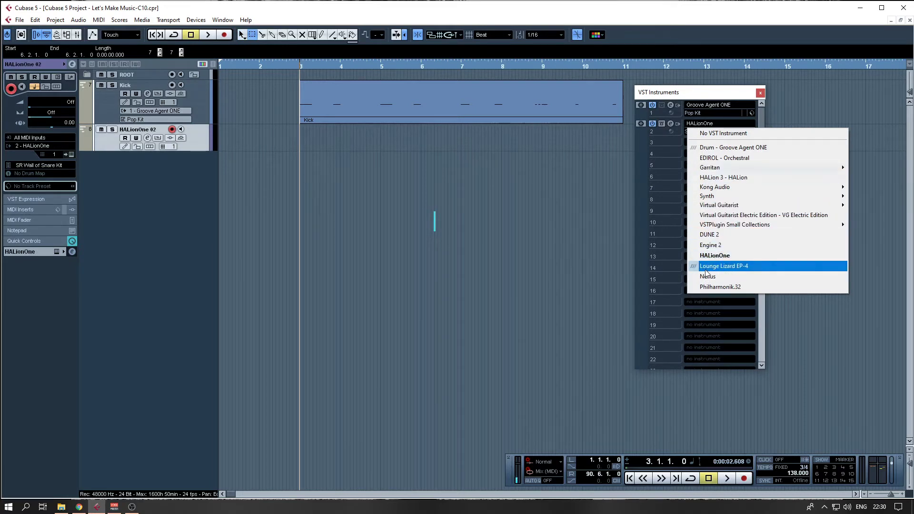
left_click(731, 148)
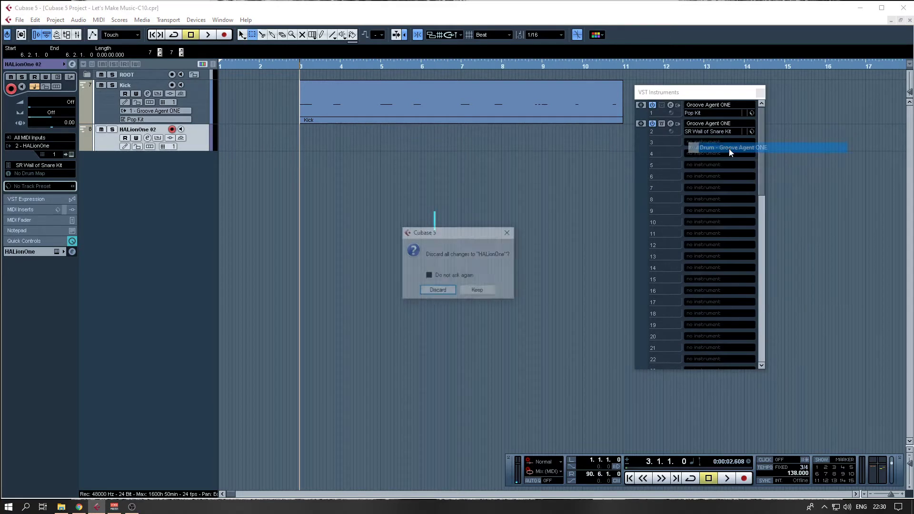
left_click(437, 289)
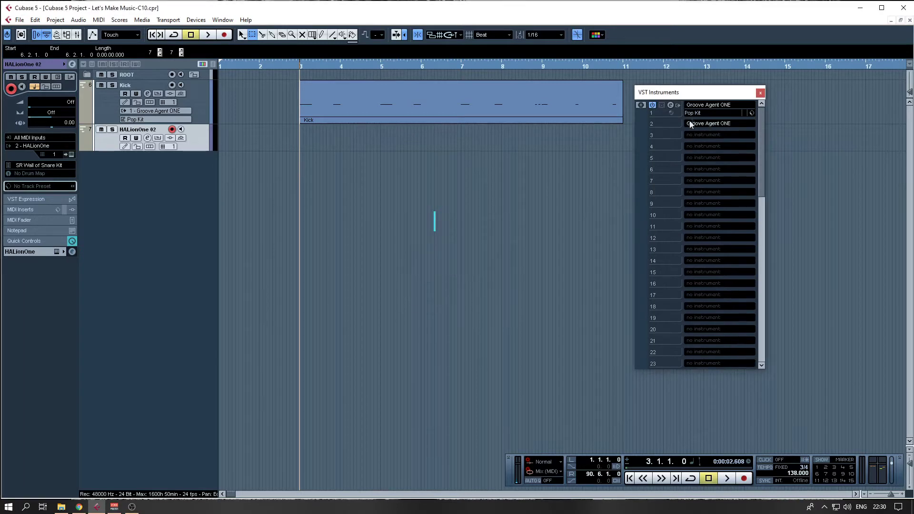
left_click(432, 284)
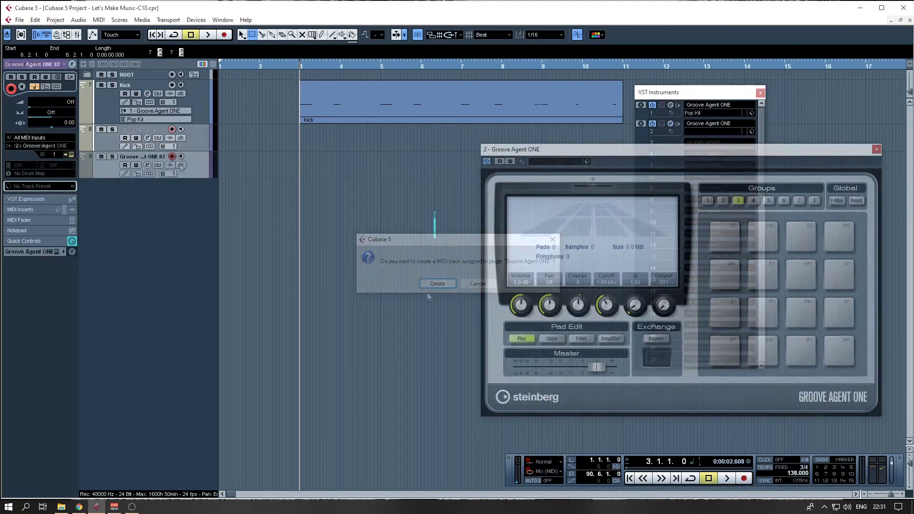
Step: Remove the HALionOne 02 track, rename the new Groove Agent ONE track as Snare and close the VST Instruments window
right_click(118, 143)
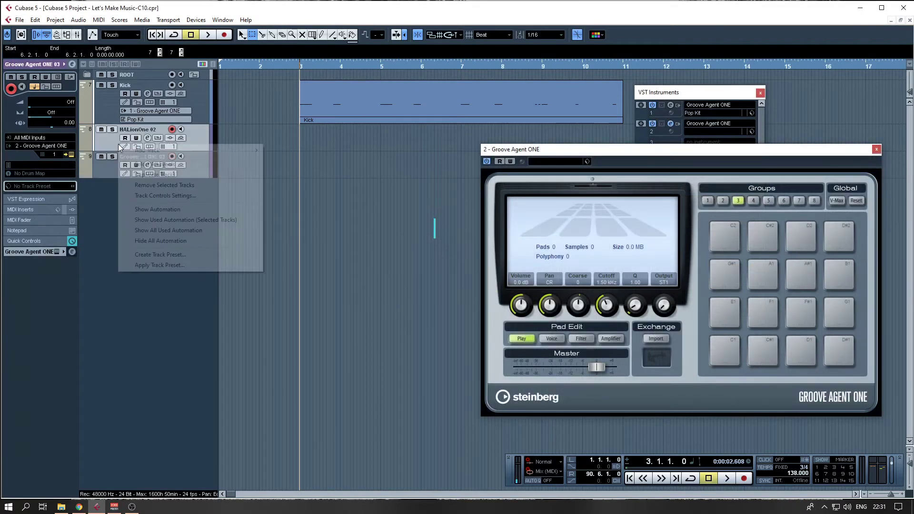
left_click(172, 185)
left_click_drag(852, 150, 620, 118)
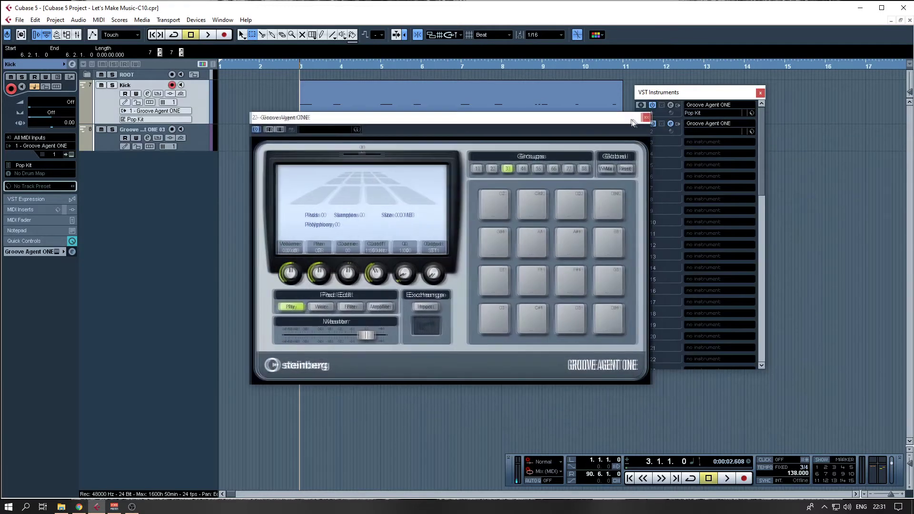
double_click(159, 133)
type("Snare")
key("Return")
left_click_drag(476, 118, 609, 113)
left_click(760, 92)
Step: Load the Anna Hop Kit preset into the Snare track's Groove Agent ONE
left_click(434, 121)
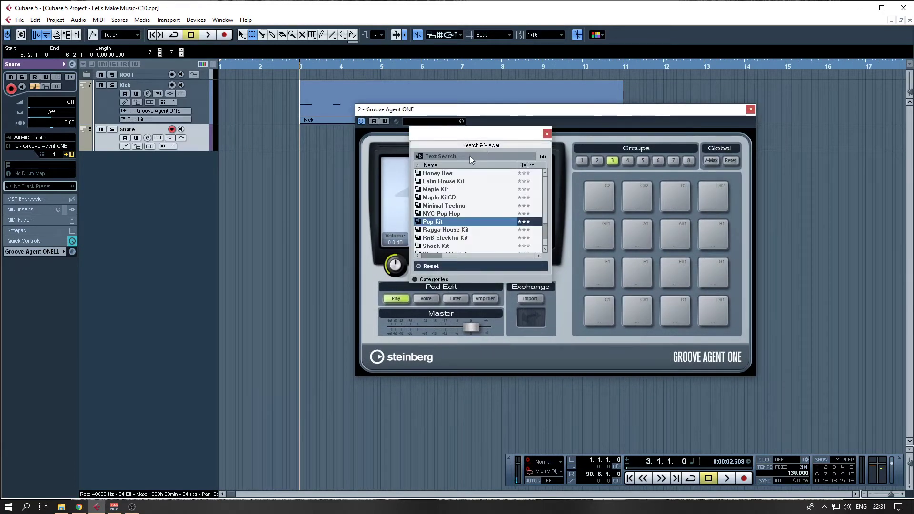
scroll(449, 218, "up", 1)
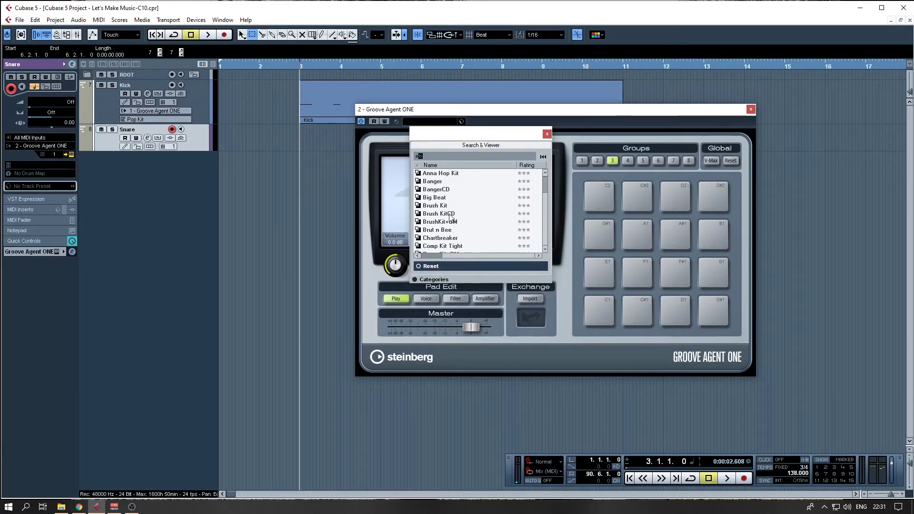
left_click(456, 175)
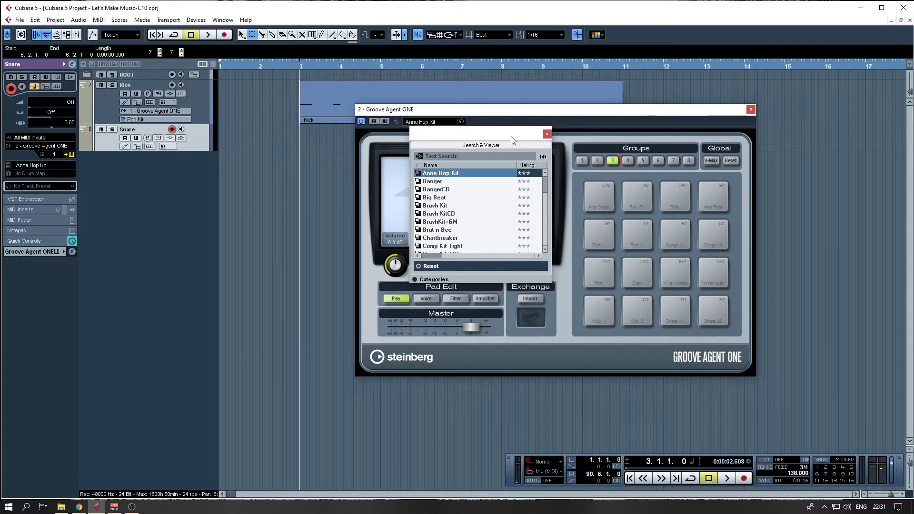
left_click(546, 134)
Step: Record a snare part from bar 3 against the kick and trim its end to bar 11
key("F3")
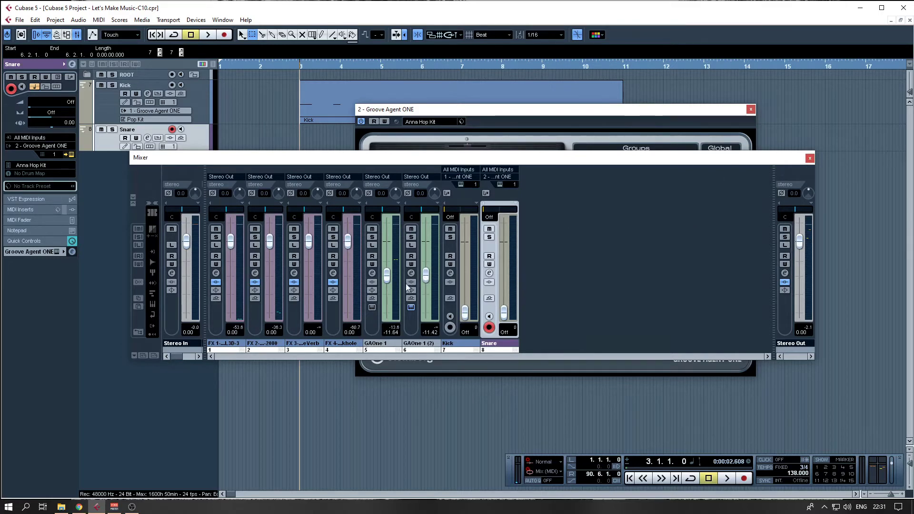
left_click(810, 158)
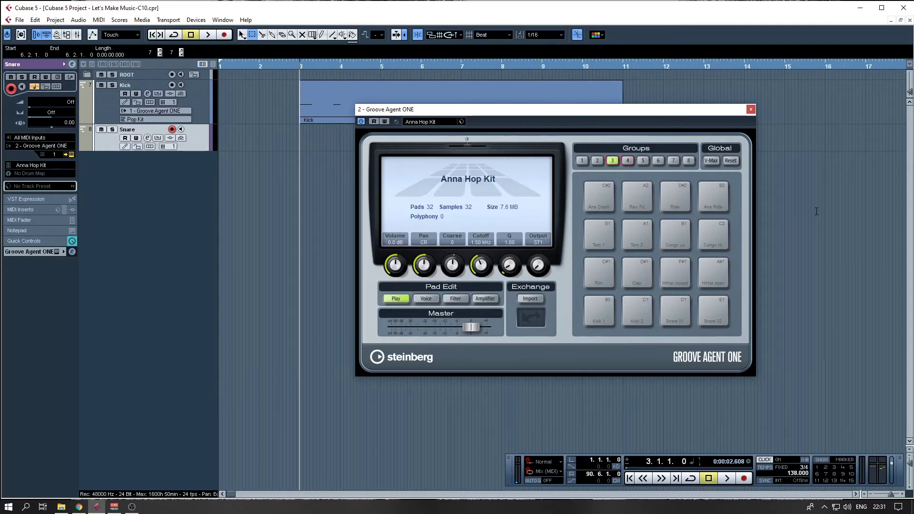
key("KP_Multiply")
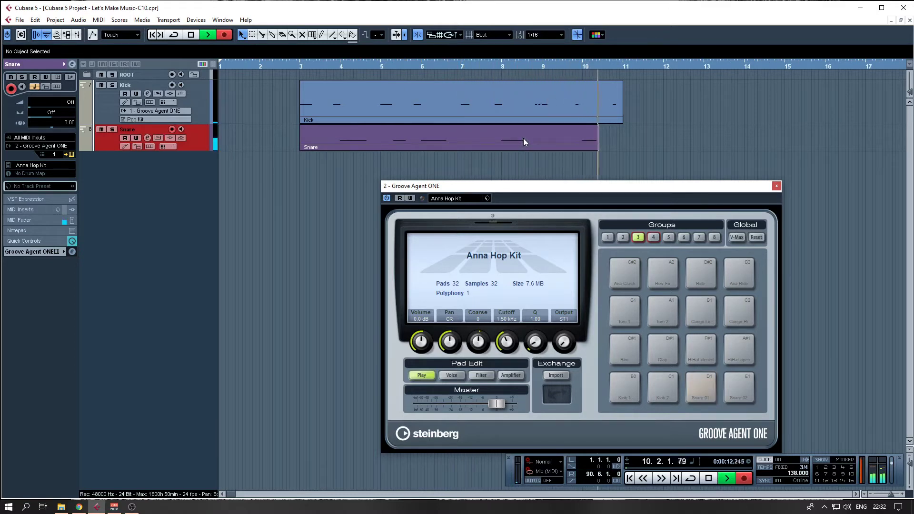
key("space")
left_click_drag(627, 149, 662, 149)
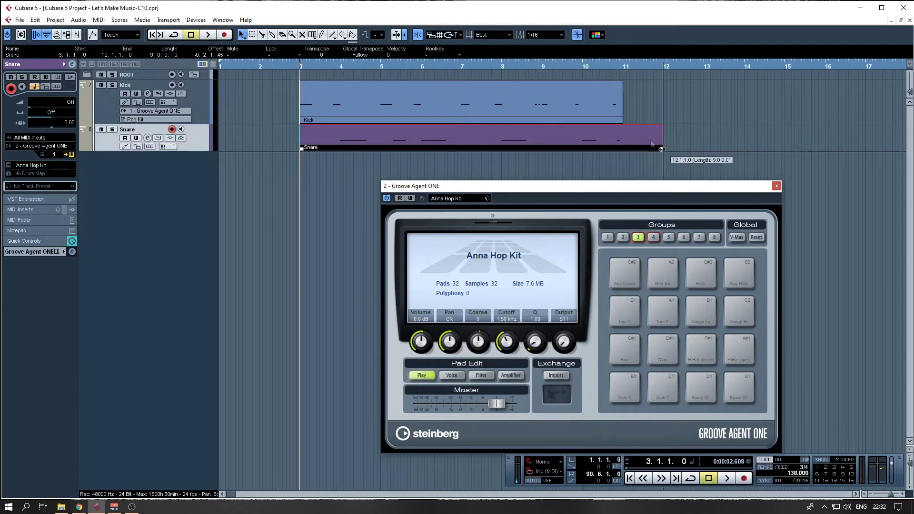
Step: Open the Snare part in the Key Editor and close the Groove Agent ONE window
double_click(610, 142)
left_click_drag(335, 57, 301, 63)
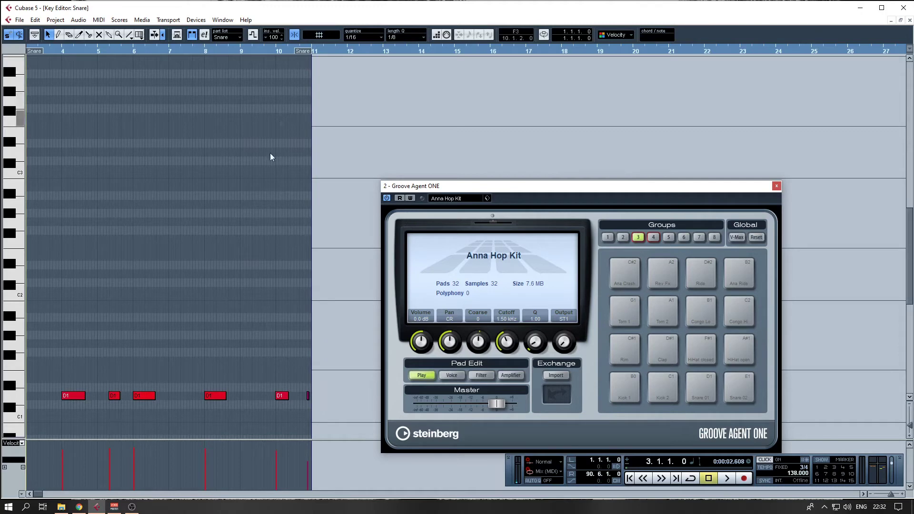
scroll(280, 123, "left", 2)
scroll(336, 114, "down", 5)
left_click(777, 185)
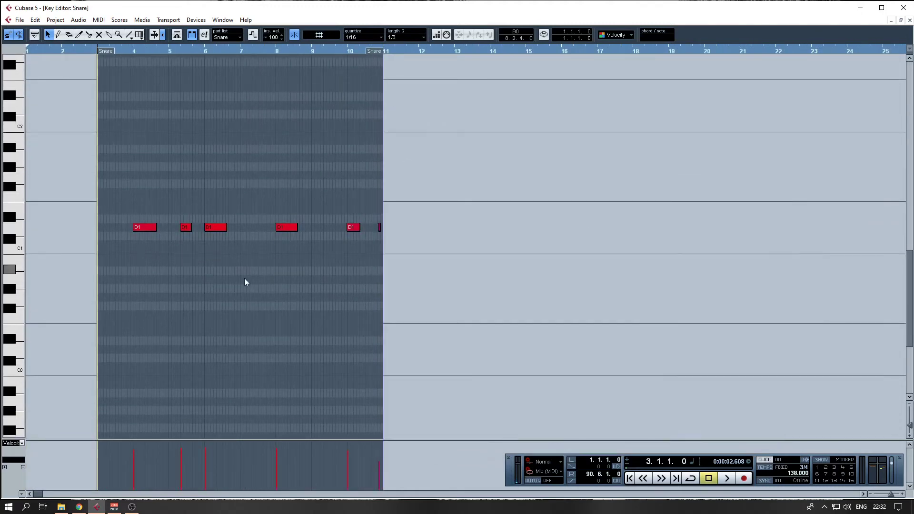
Step: Select all the recorded D1 snare notes in the Key Editor
scroll(370, 265, "down", 1)
key("h")
key("h")
left_click(328, 284)
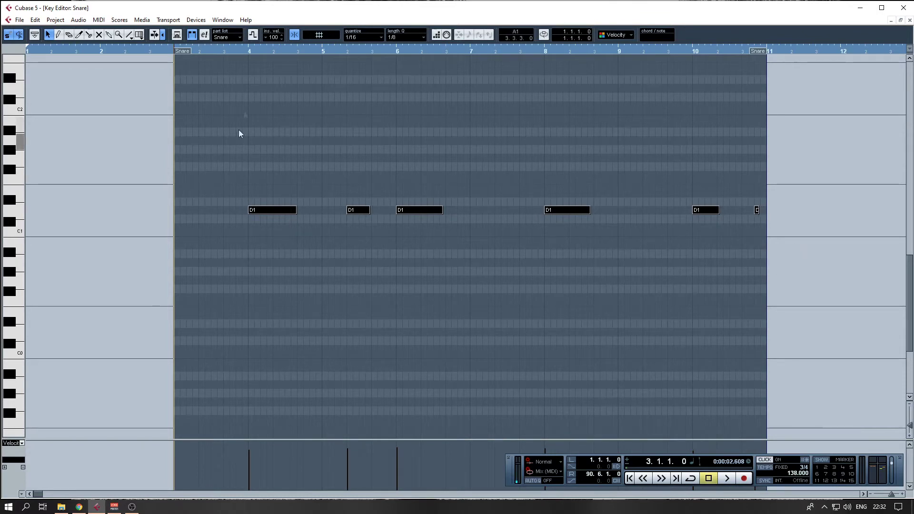
key("ctrl+a")
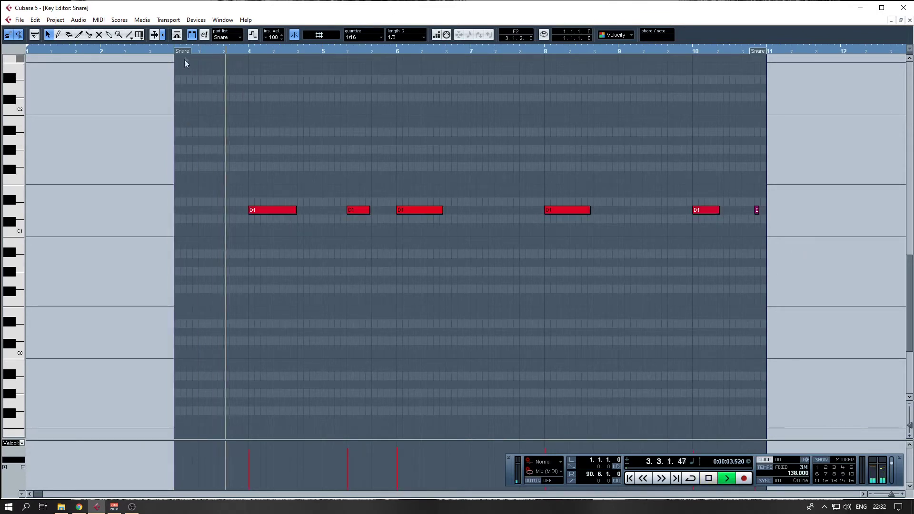
Step: Play back the snare notes together with the kick from bar 3
mouse_move(185, 53)
left_mouse_down()
mouse_move(256, 56)
mouse_move(181, 62)
left_mouse_up()
key("space")
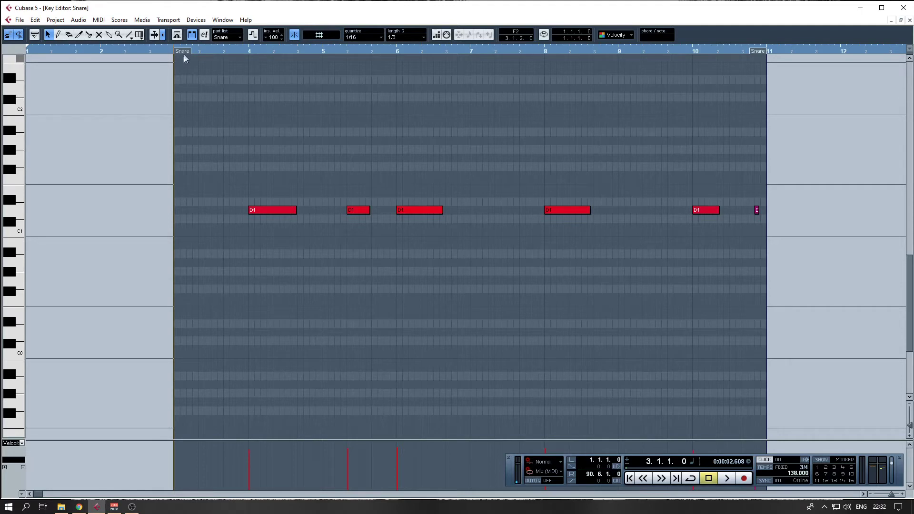
key("space")
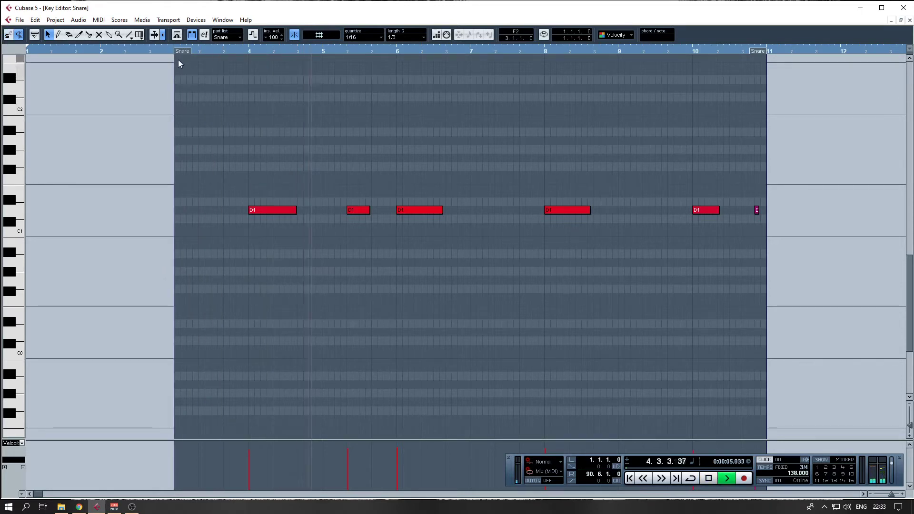
key("space")
Step: Lower and fine-tune the velocity of the second snare note, between bars 5 and 6, during playback and hide the transport panel
left_click(352, 468)
key("space")
left_click_drag(376, 424, 333, 358)
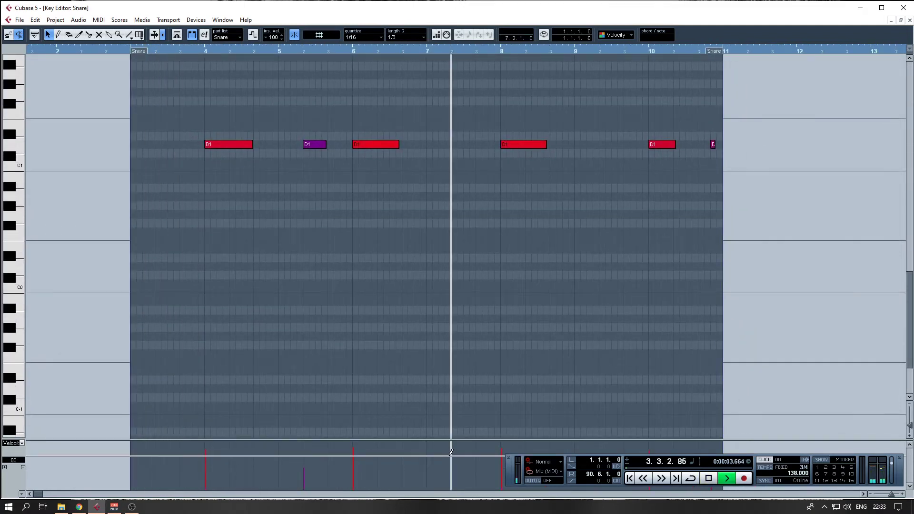
key("F2")
left_click(310, 463)
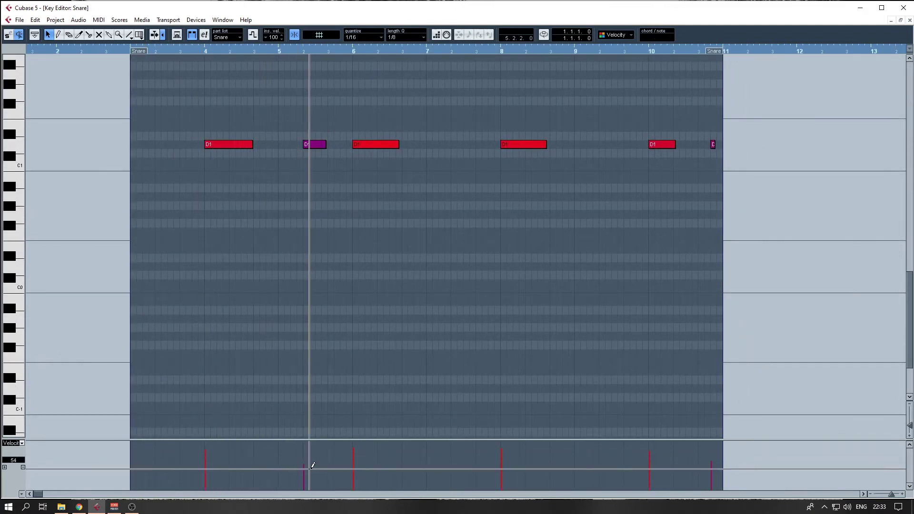
Step: Raise the velocity of the second snare note, between bars 5 and 6, slightly and play the part again
key("space")
left_click(314, 460)
key("space")
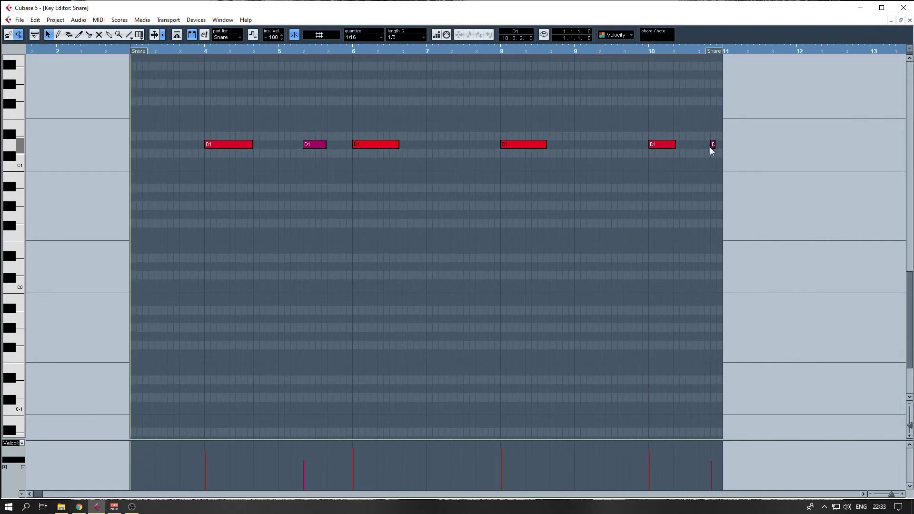
Step: Move the last snare note before bar 11 earlier, lengthen it, and play back from bar 10
left_click_drag(711, 148, 705, 149)
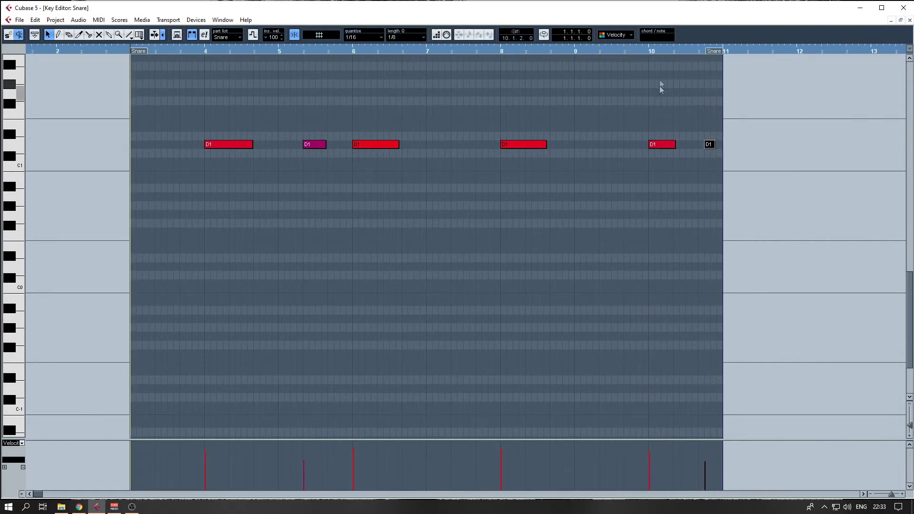
left_click(650, 49)
key("space")
left_click_drag(653, 186, 491, 196)
key("h")
key("h")
key("h")
key("space")
left_click_drag(492, 155, 479, 158)
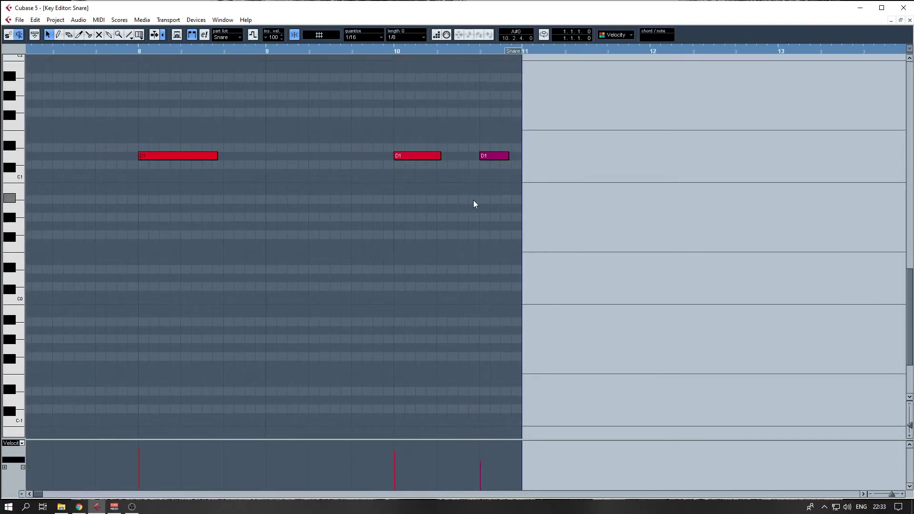
Step: Delete the last snare note before bar 11, close the Key Editor and deselect the Snare part
left_click(508, 158)
key("Delete")
key("Escape")
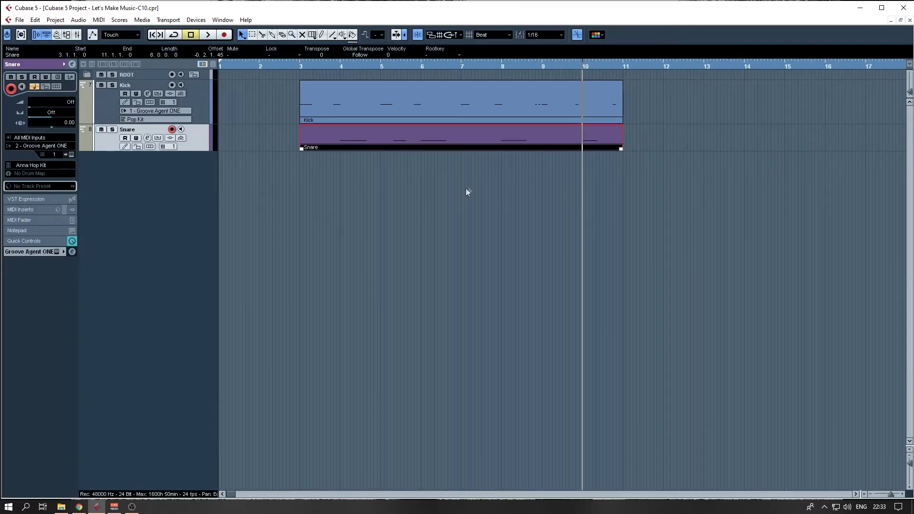
left_click(321, 161)
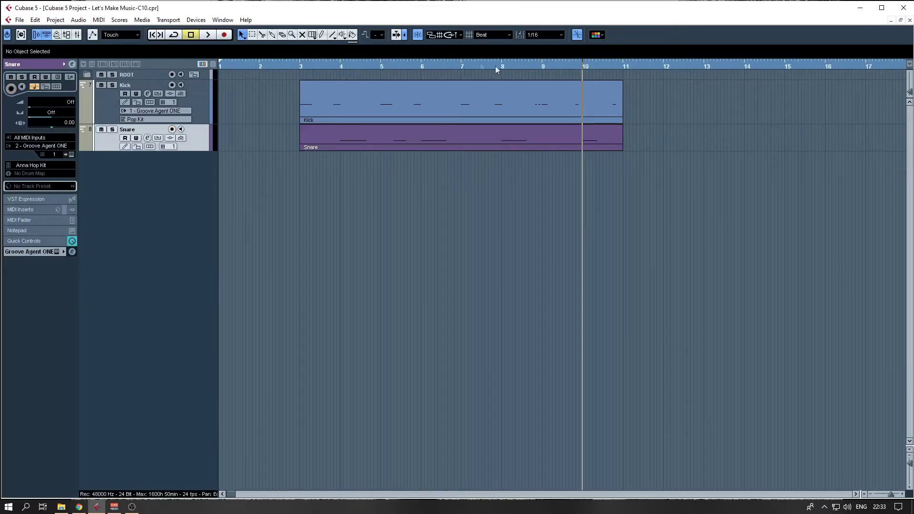
Step: Open the Kick part in the Key Editor and lower the velocities of the two short notes just before bar 9
left_click(530, 68)
double_click(541, 110)
left_click_drag(764, 415, 438, 227)
scroll(442, 260, "right", 3)
scroll(441, 260, "left", 3)
key("h")
key("h")
key("h")
left_click_drag(504, 465, 524, 464)
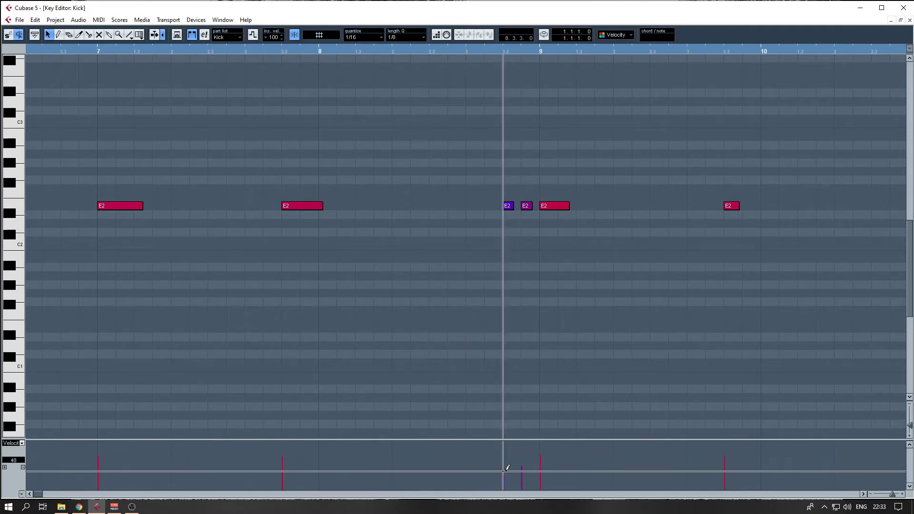
key("Return")
left_click(486, 257)
Step: Reopen the Kick part in the Key Editor with the Velocity lane shown and review the note velocities across the whole part
double_click(344, 98)
left_click(22, 444)
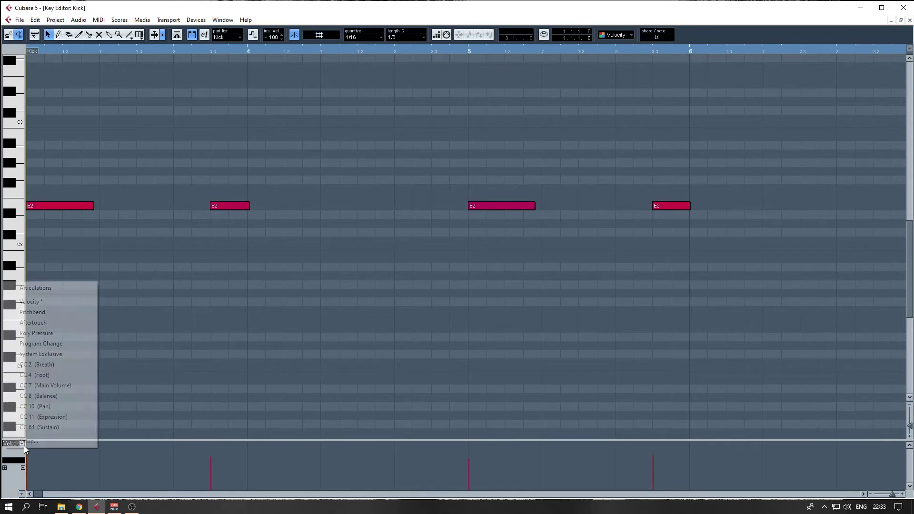
left_click(29, 303)
scroll(237, 301, "left", 5)
scroll(236, 301, "right", 4)
key("g")
key("g")
key("g")
key("g")
key("g")
key("g")
key("g")
left_click_drag(530, 333, 467, 331)
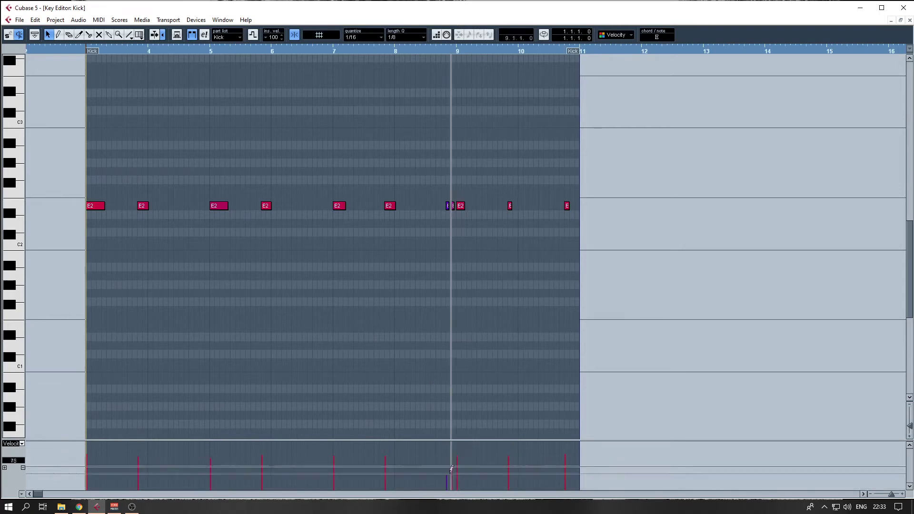
key("Return")
Step: Play back the edited kick and snare parts together from bar 3, then stop
key("space")
right_click(367, 253)
left_click(313, 267)
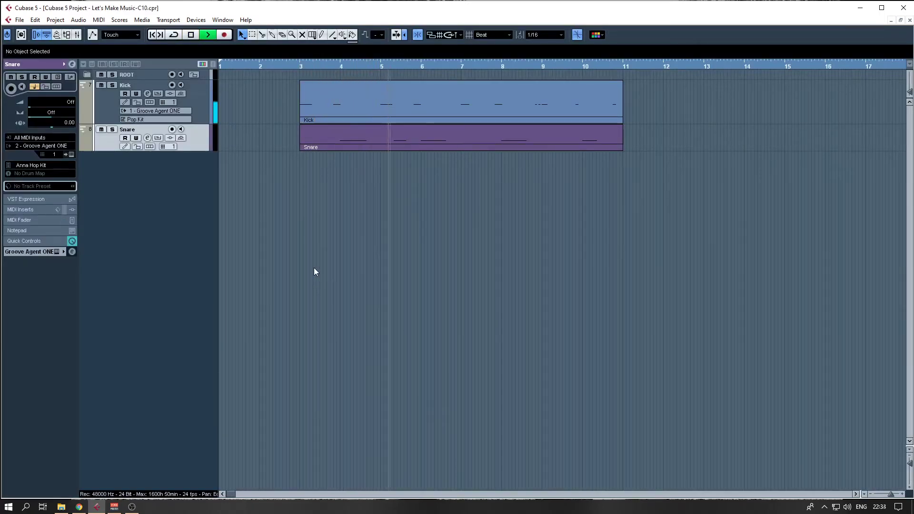
key("space")
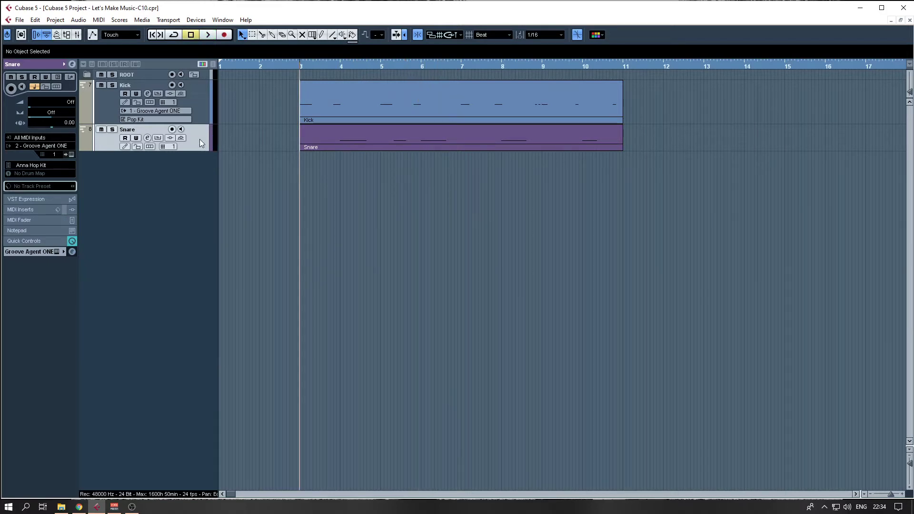
Step: Load Groove Agent ONE into the third VST instrument slot with its own MIDI track and close the instrument rack
key("F11")
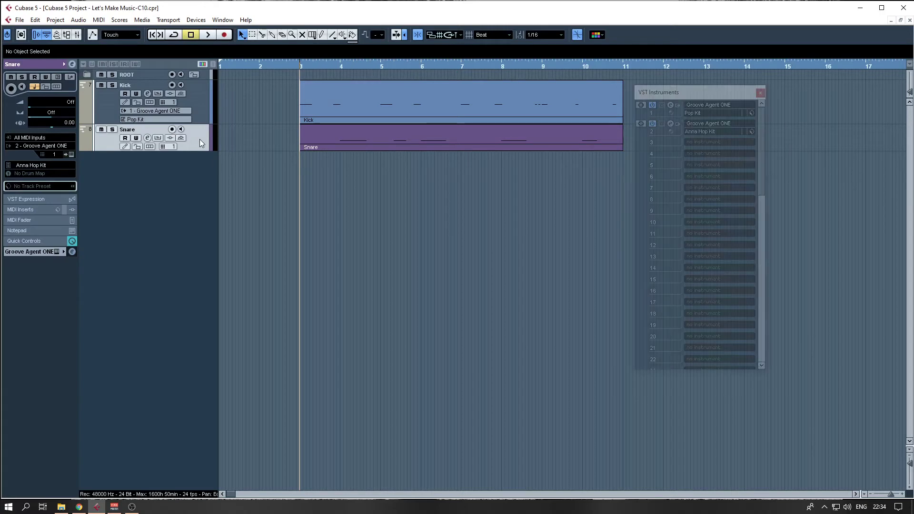
left_click(706, 143)
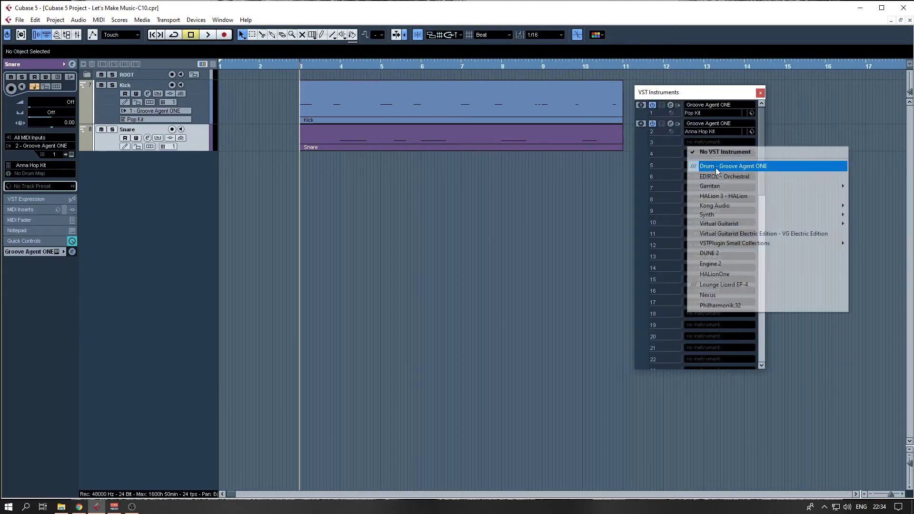
left_click(716, 167)
left_click(439, 284)
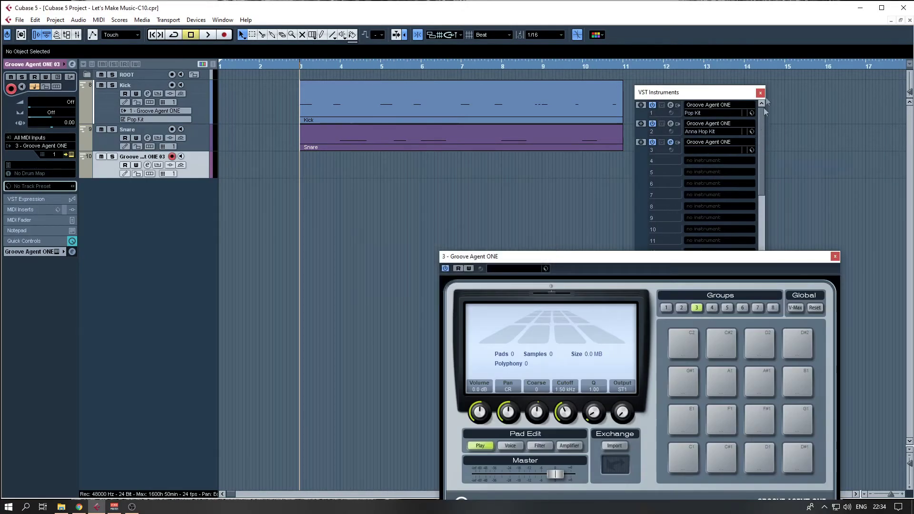
left_click(761, 93)
Step: Rename the new Groove Agent ONE track Snare2 and load the Brush KitCD kit for it
double_click(141, 157)
type("s")
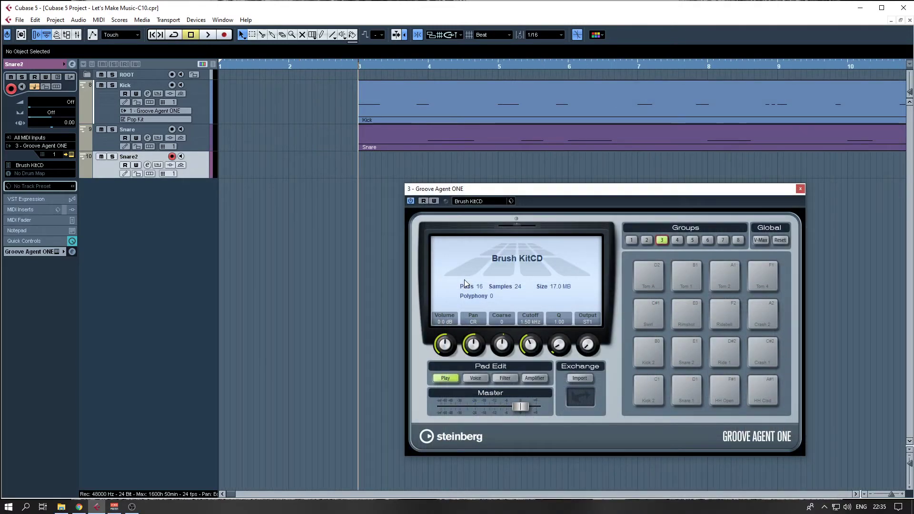
Step: Record a trial Snare2 take with the Brush KitCD kit from bar 3 and delete the recorded part
key("KP_Multiply")
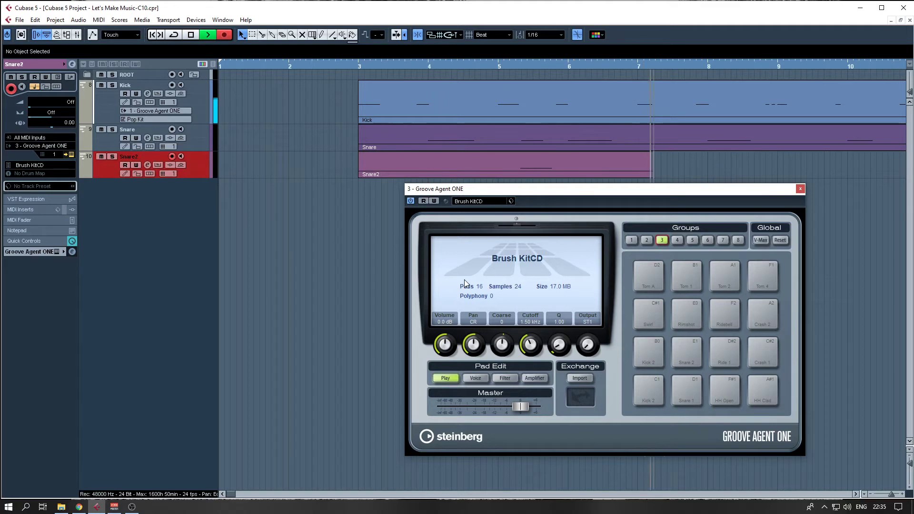
key("g")
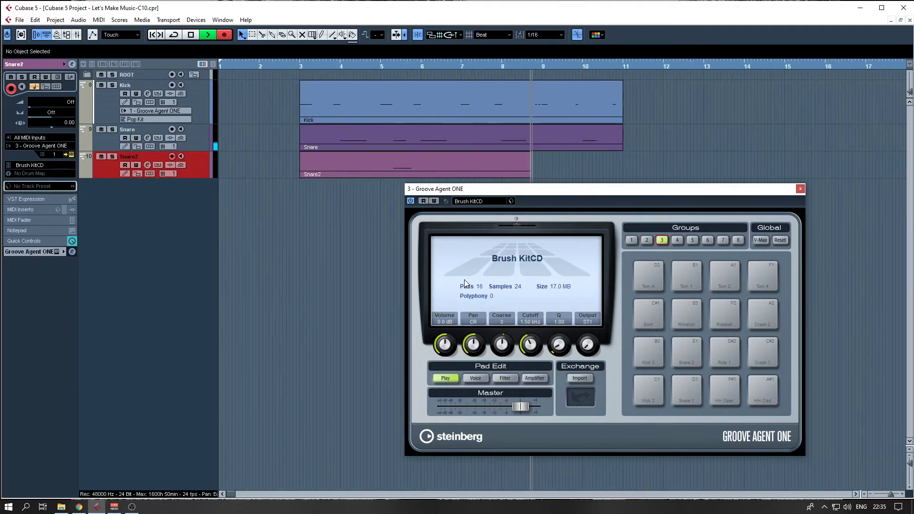
key("space")
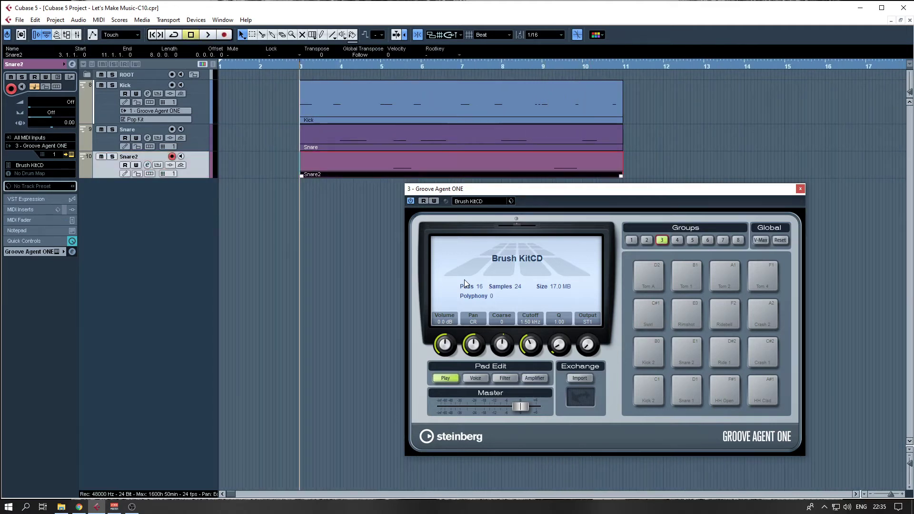
key("Delete")
Step: Record a new Snare2 part from bar 3, split it at bar 5 and delete the empty piece before the split
key("KP_Multiply")
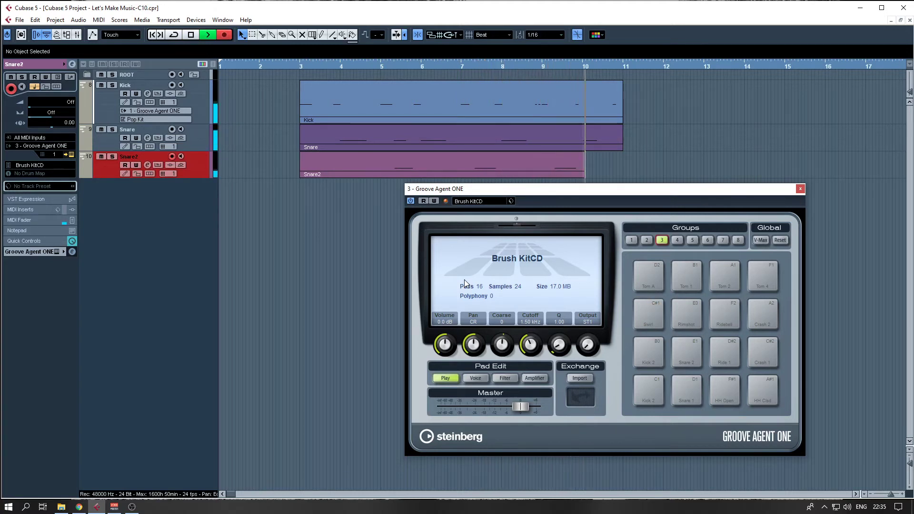
key("space")
left_click(383, 165, "alt")
left_click(345, 168)
key("Delete")
Step: Open the Snare2 part in the Key Editor, shorten its three C#1 notes to one beat and start the last on beat 2 of bar 9
double_click(400, 172)
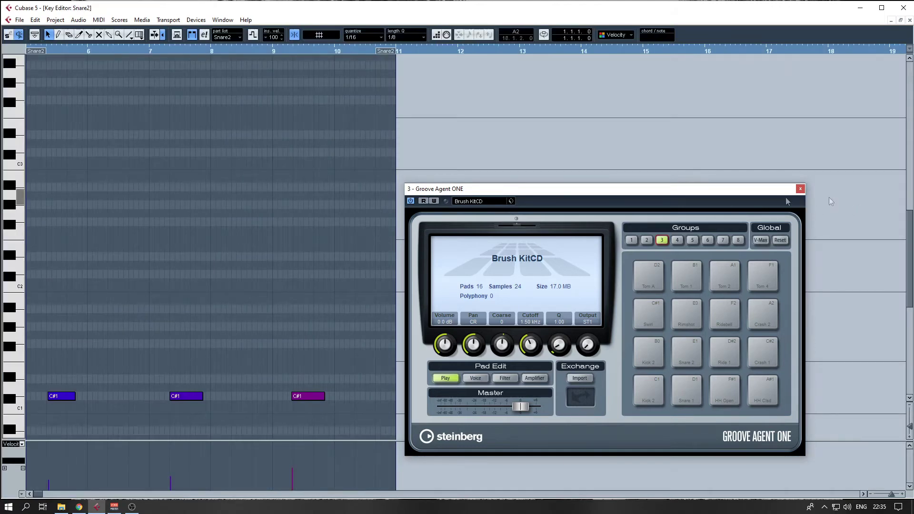
left_click(800, 189)
left_click_drag(231, 261, 438, 170)
left_click_drag(356, 288, 364, 254)
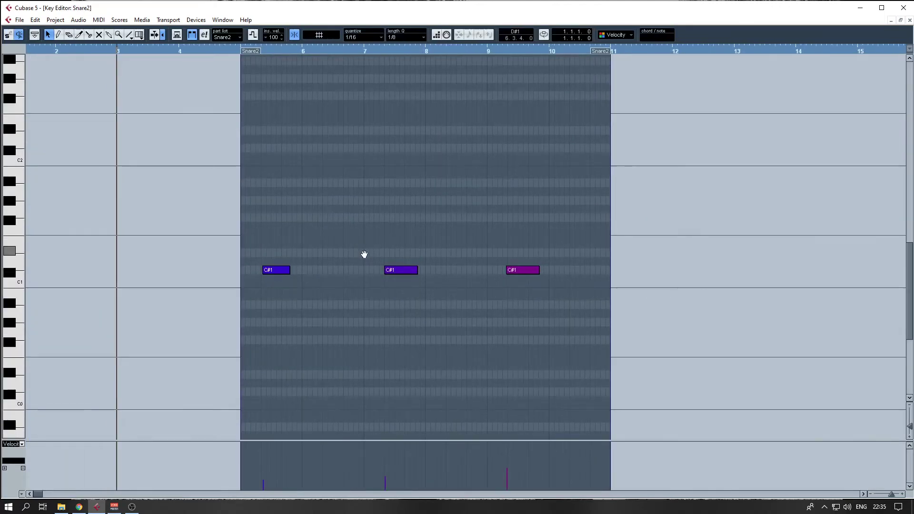
scroll(365, 254, "up", 2)
left_click_drag(458, 280, 411, 271)
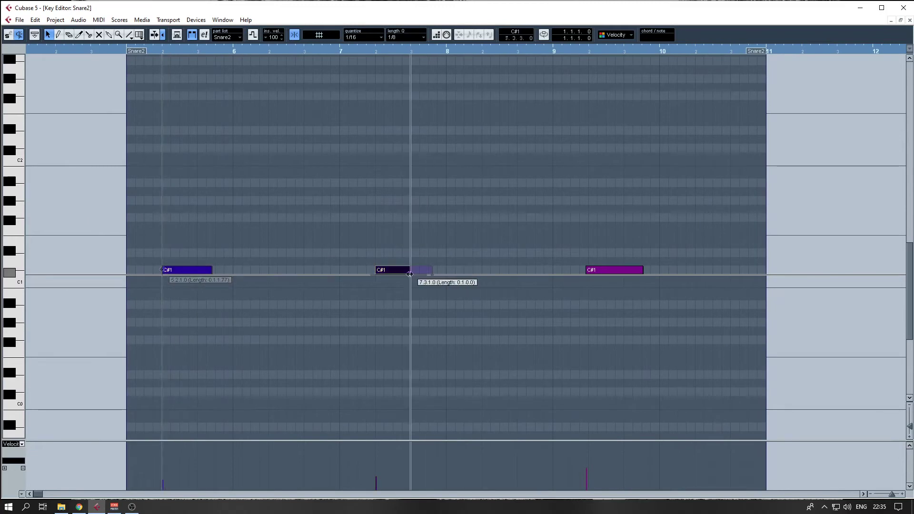
left_click_drag(211, 270, 197, 271)
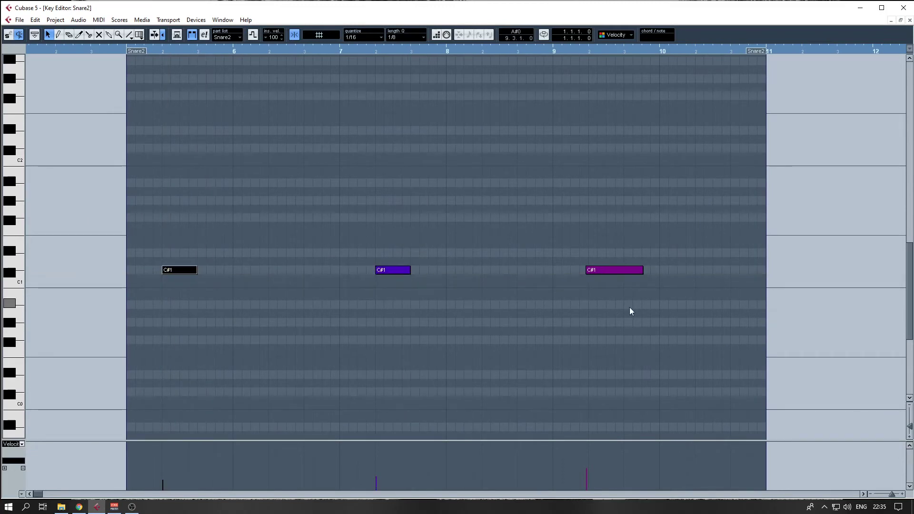
left_click_drag(587, 272, 624, 273)
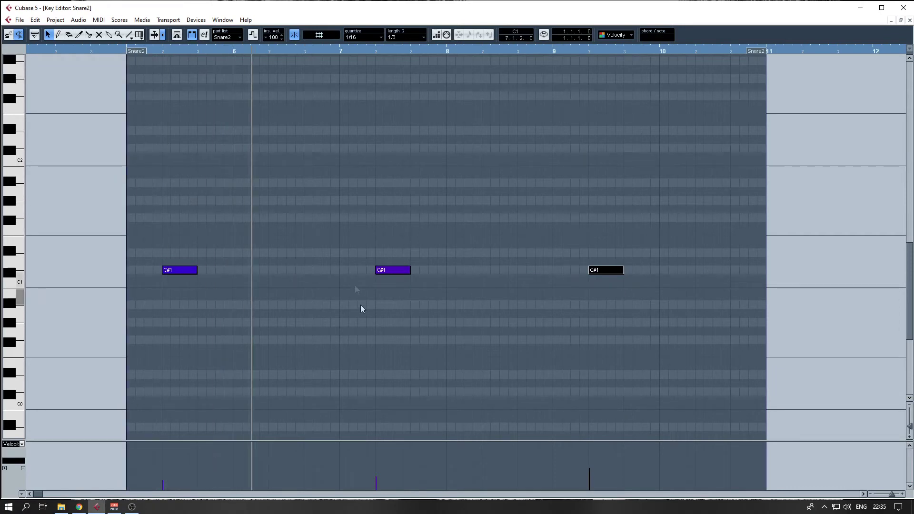
Step: Enlarge the velocity lane and lengthen each of the three C#1 notes by half a beat
left_click_drag(395, 441, 395, 408)
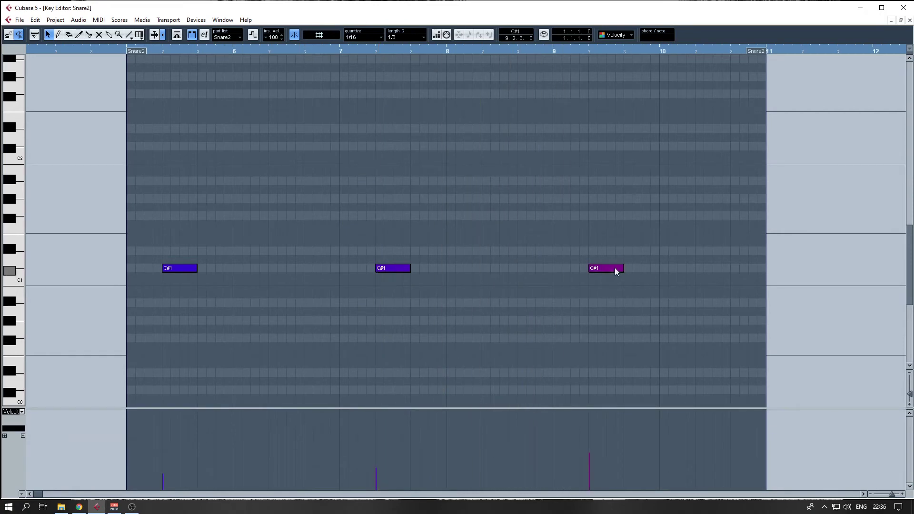
left_click_drag(409, 268, 428, 269)
left_click_drag(197, 268, 215, 269)
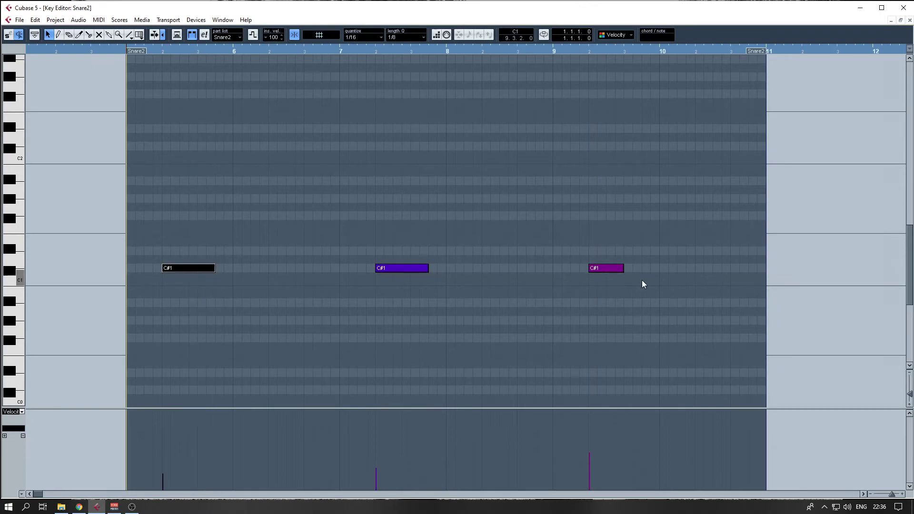
left_click_drag(624, 269, 641, 269)
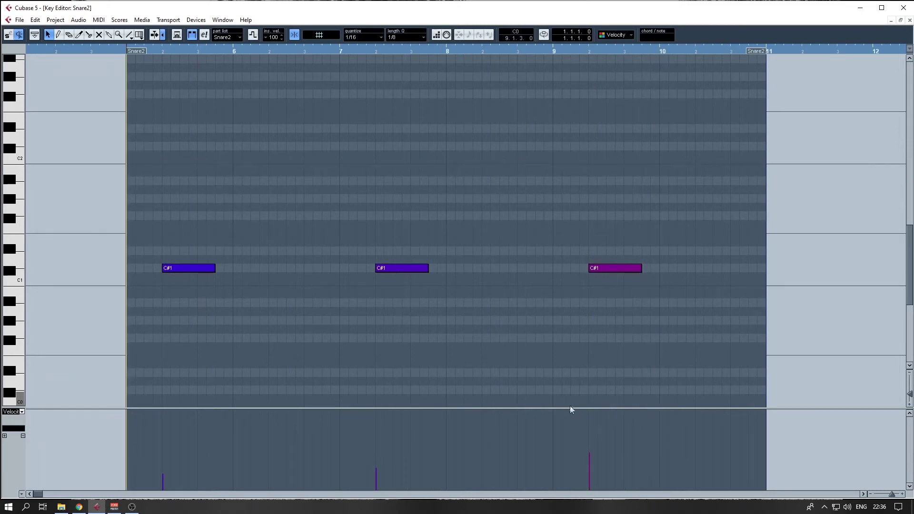
Step: Lower the last C#1 note's velocity to match the second one, enlarging the velocity lane further, and close the Key Editor
left_click(595, 469)
left_click_drag(526, 408, 524, 320)
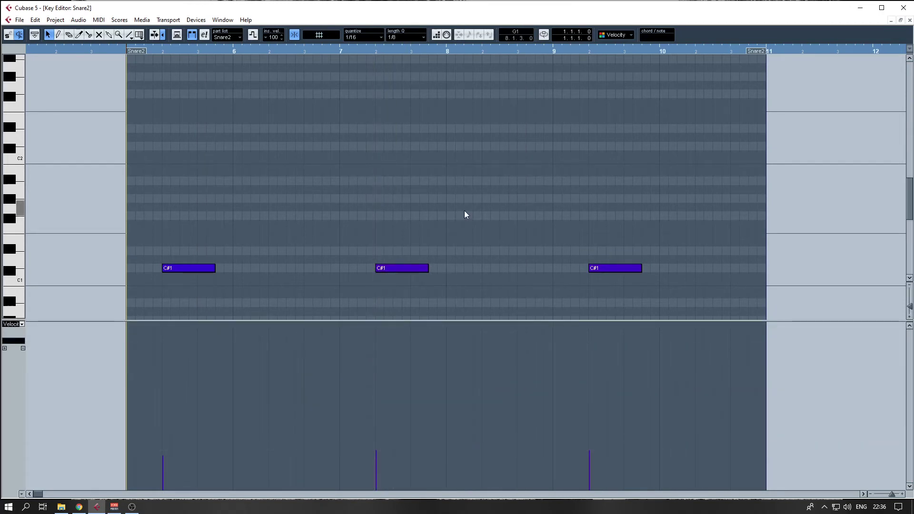
key("Escape")
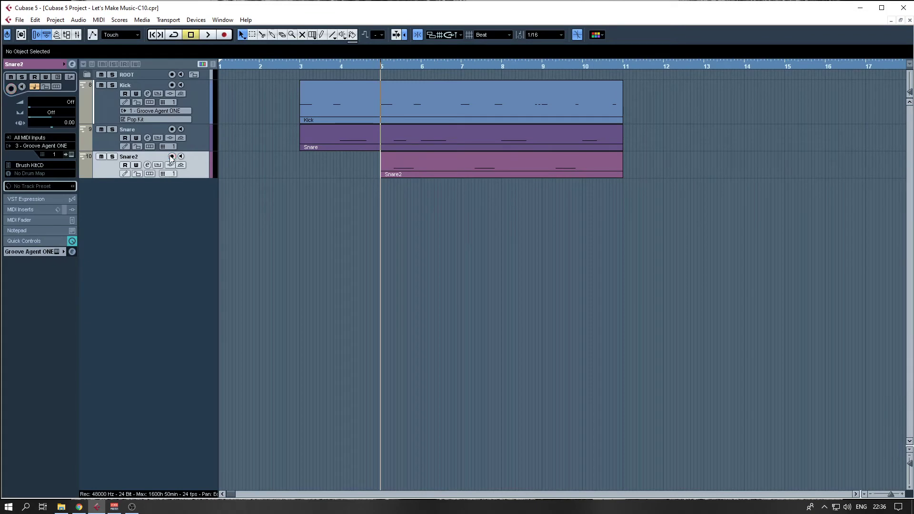
Step: Play back the Kick, Snare and Snare2 tracks together from bar 3, then stop
left_click(302, 64)
key("space")
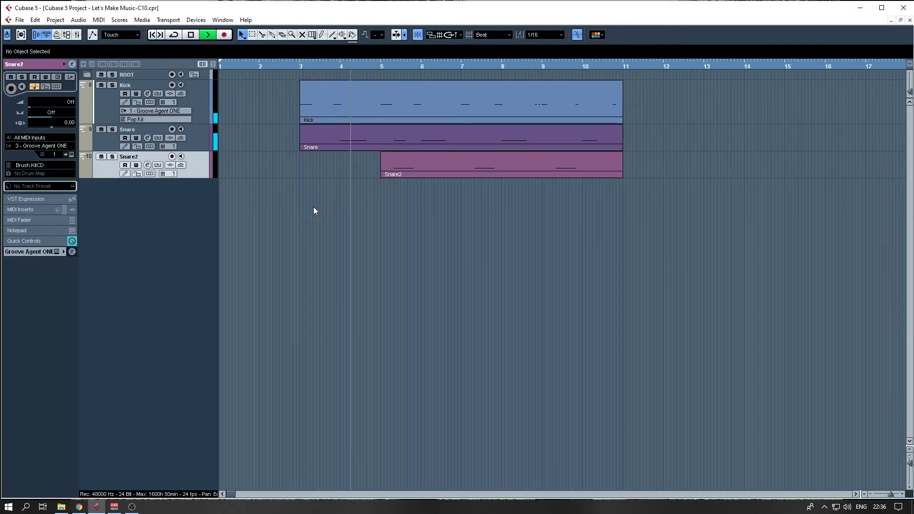
key("space")
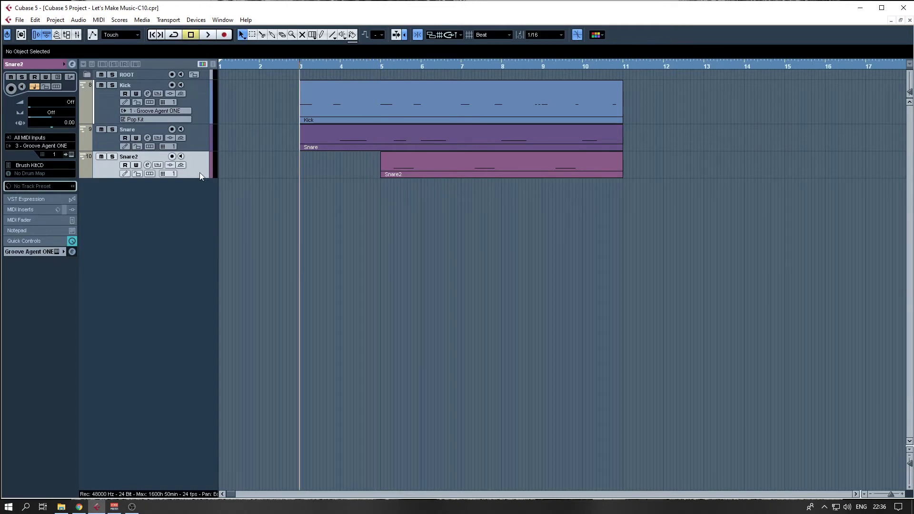
Step: Set the Kick, Snare and Snare2 tracks to one equal, smaller height and select only the Snare2 track
left_click(199, 116)
left_click_drag(204, 125, 204, 111)
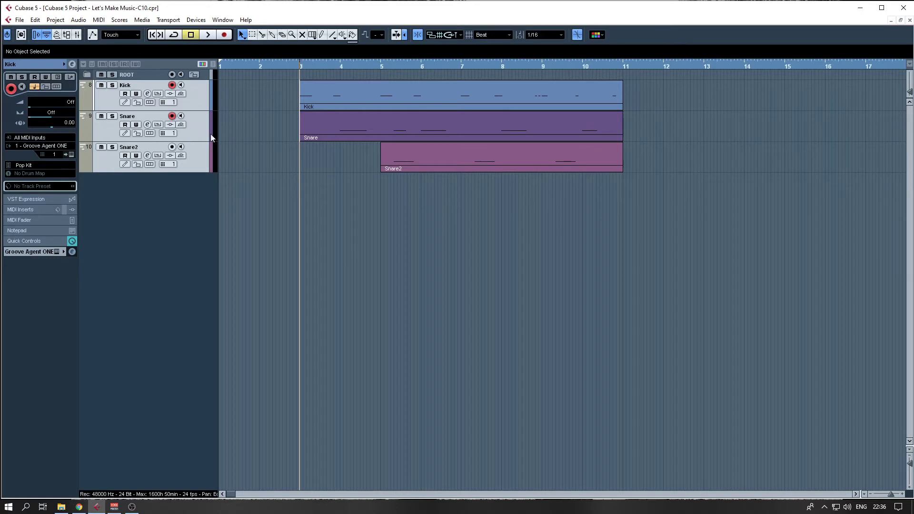
left_click(199, 165)
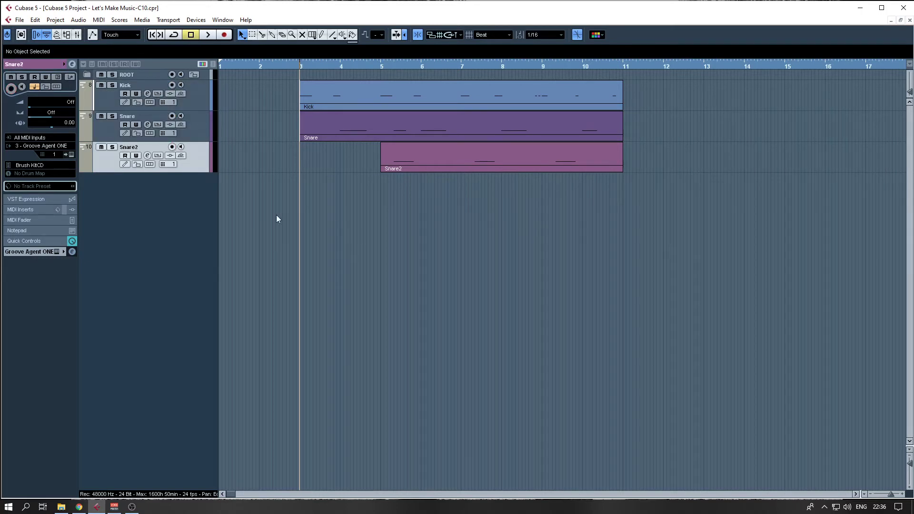
Step: Look through the MIDI insert effects available for the Snare2 track without adding one, and collapse the inserts section
left_click(25, 212)
left_click(25, 106)
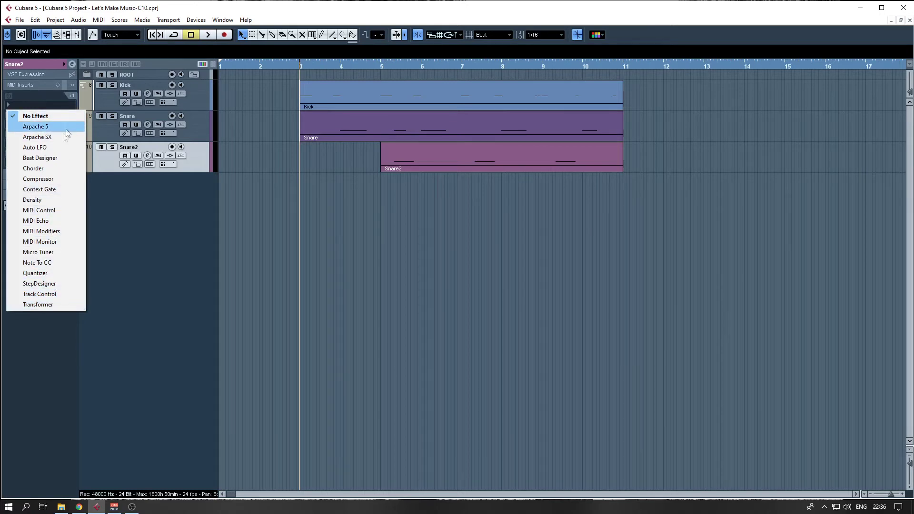
left_click(153, 283)
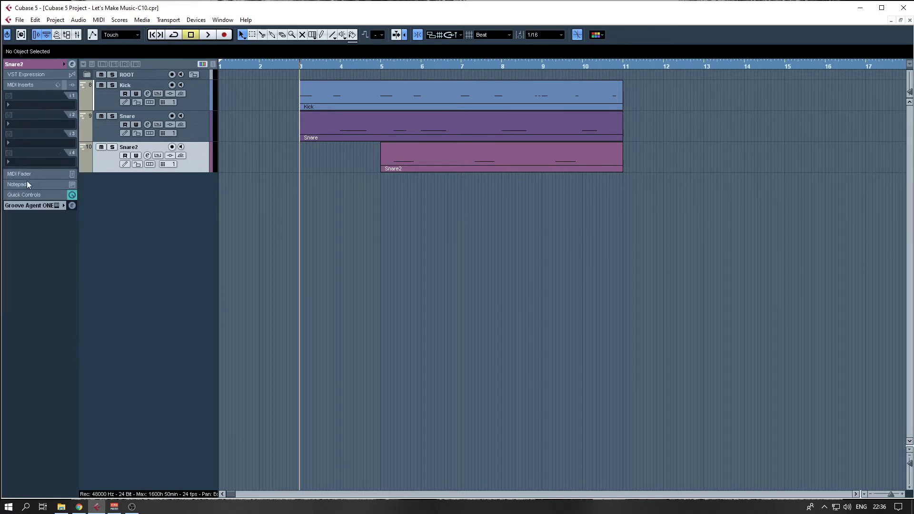
left_click(25, 85)
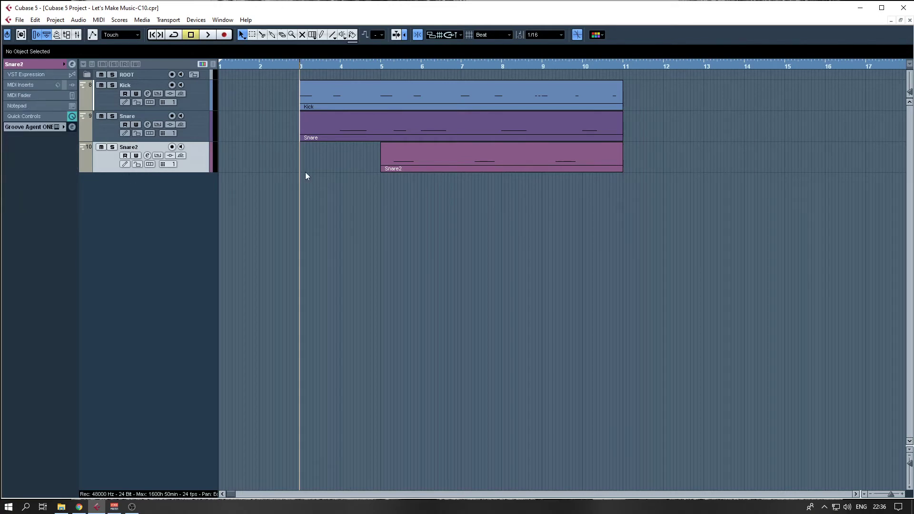
Step: Show the mixer and the Snare2 track's Groove Agent ONE instrument, placing the two windows apart from each other
key("F3")
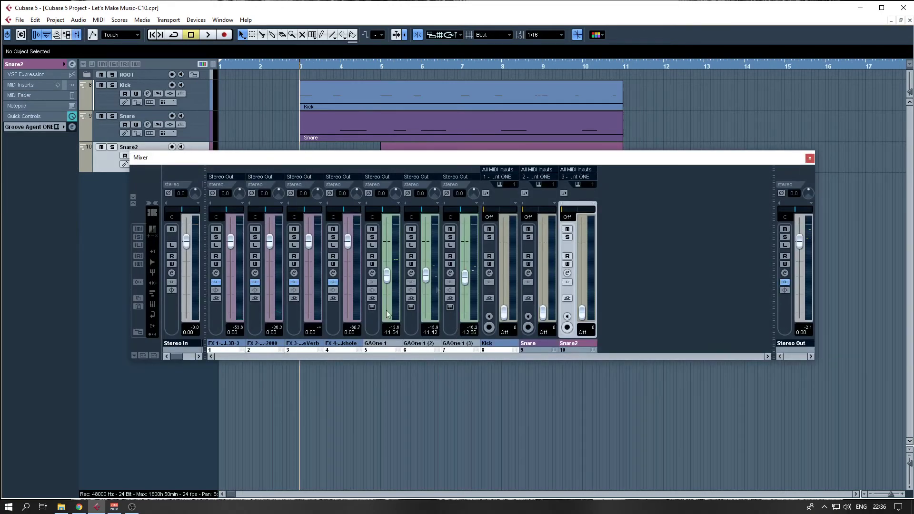
left_click_drag(407, 164, 407, 191)
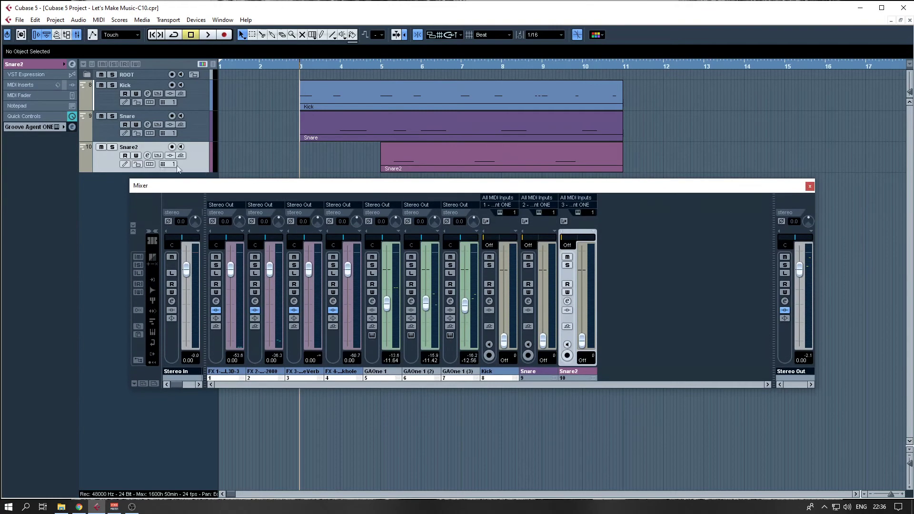
left_click(26, 63)
left_click(71, 154)
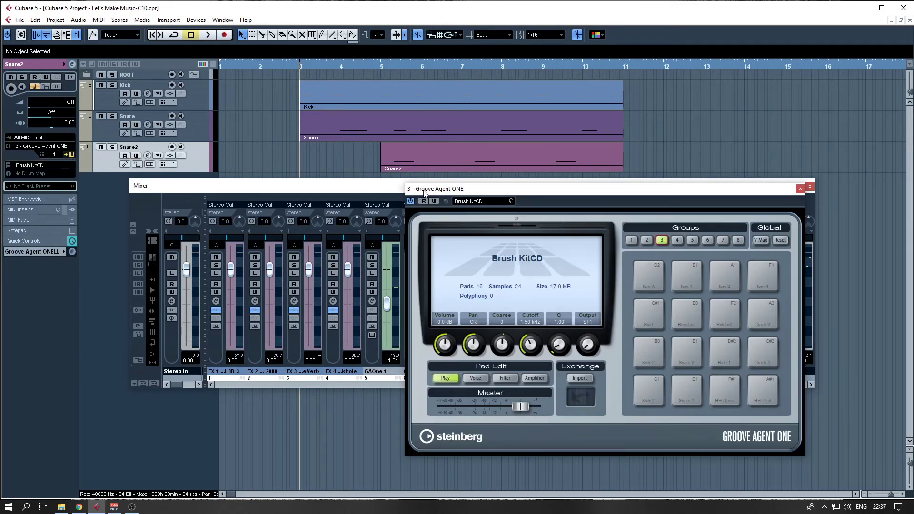
left_click_drag(486, 193, 540, 63)
Step: Move the mixer clear of the instrument and audition the record-enabled Snare2 track to identify its GAOne 1 (3) output channel
left_click(366, 197)
left_click_drag(382, 187, 289, 205)
left_click(370, 395)
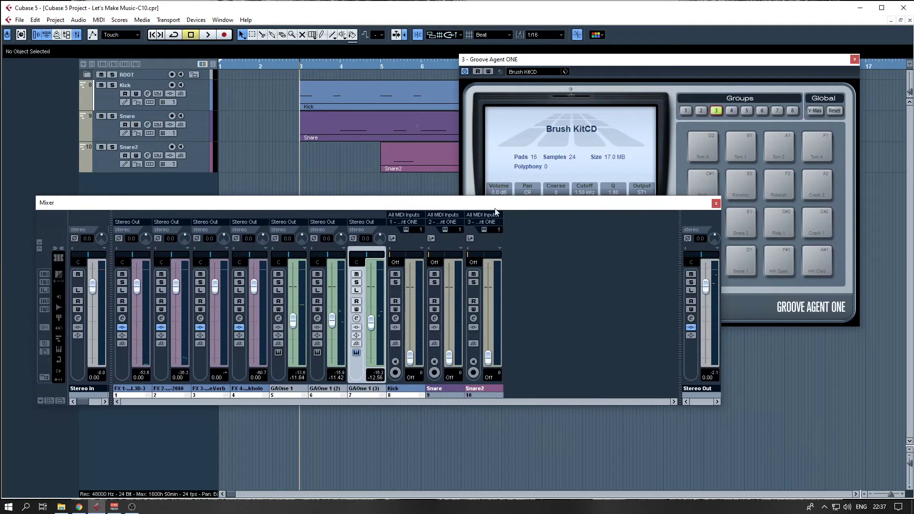
left_click(110, 164)
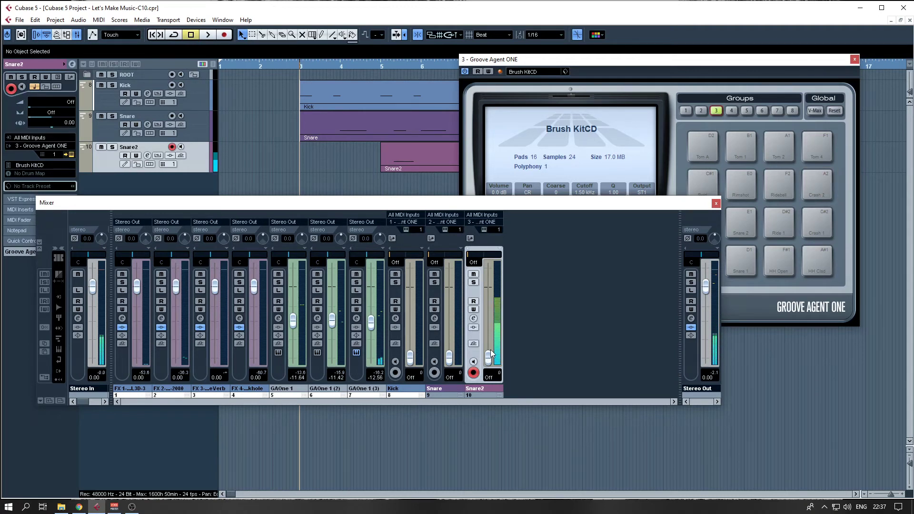
Step: Open the GAOne 1 (3) channel settings and route its first send to FX 1-BT Tempo Delay DL3D-3
left_click(357, 319)
left_click_drag(459, 134, 388, 116)
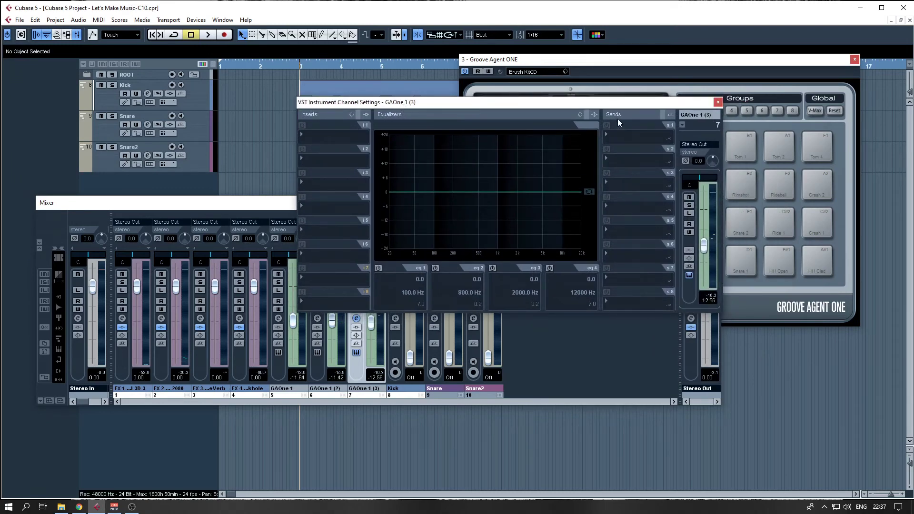
left_click(635, 136)
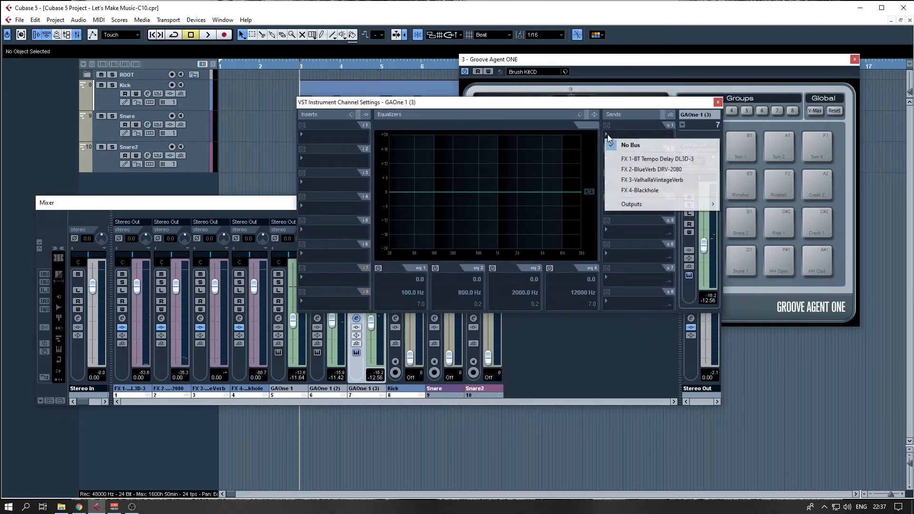
left_click(638, 159)
left_click_drag(476, 102, 351, 102)
left_click(493, 159)
left_click(506, 107)
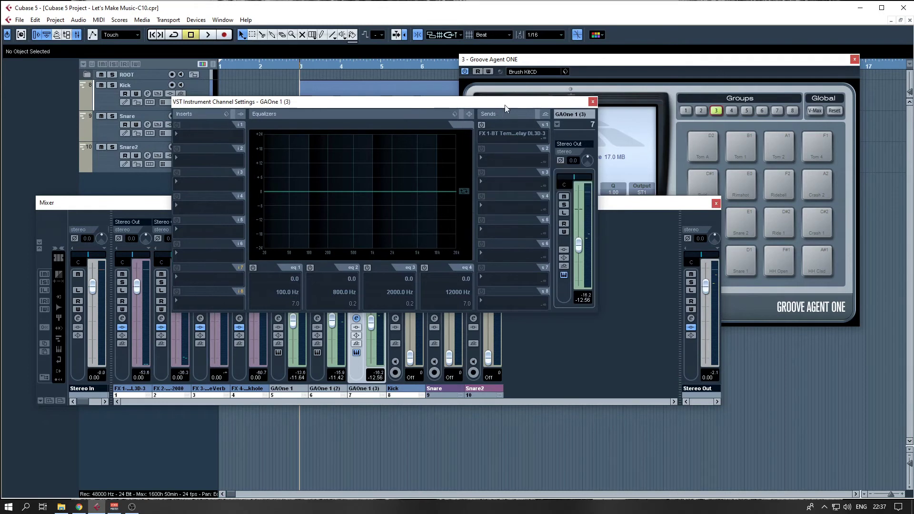
Step: Activate the first send, view the tempo delay's editor, and close both it and the Groove Agent ONE window
left_click(482, 125)
left_click(483, 126)
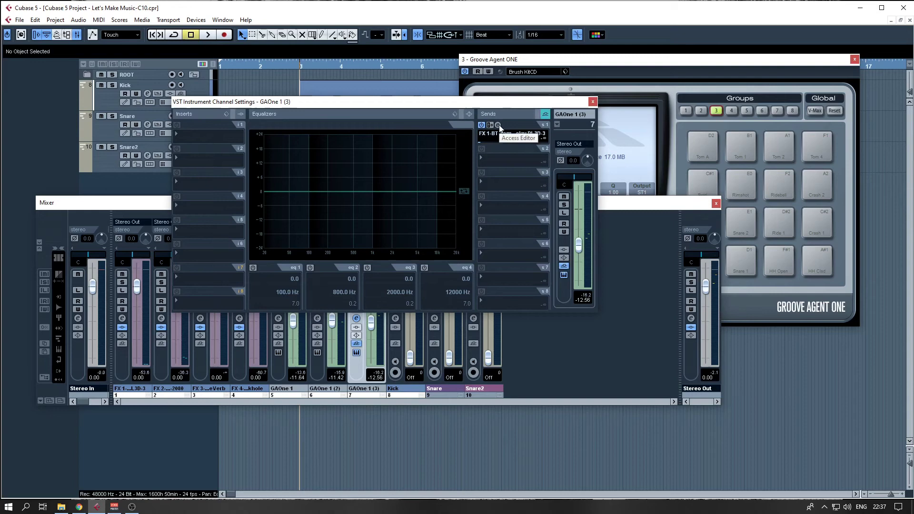
left_click(498, 126)
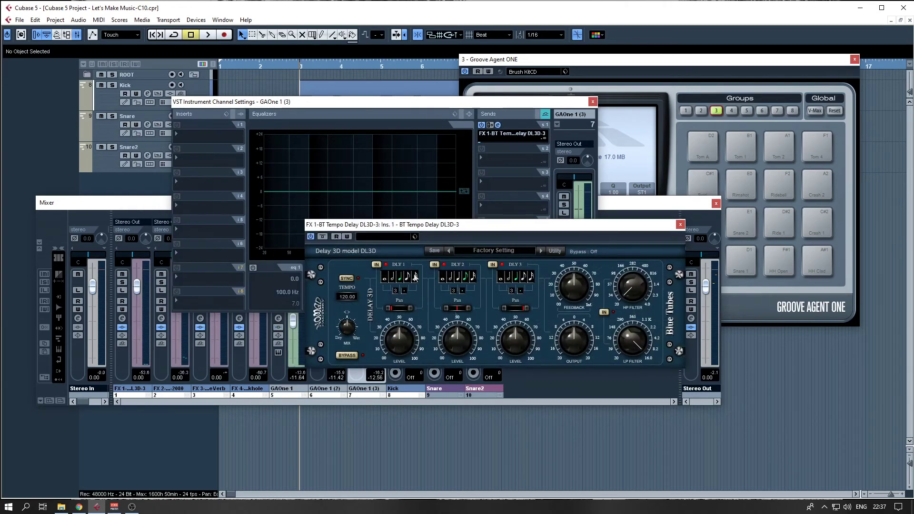
left_click(681, 225)
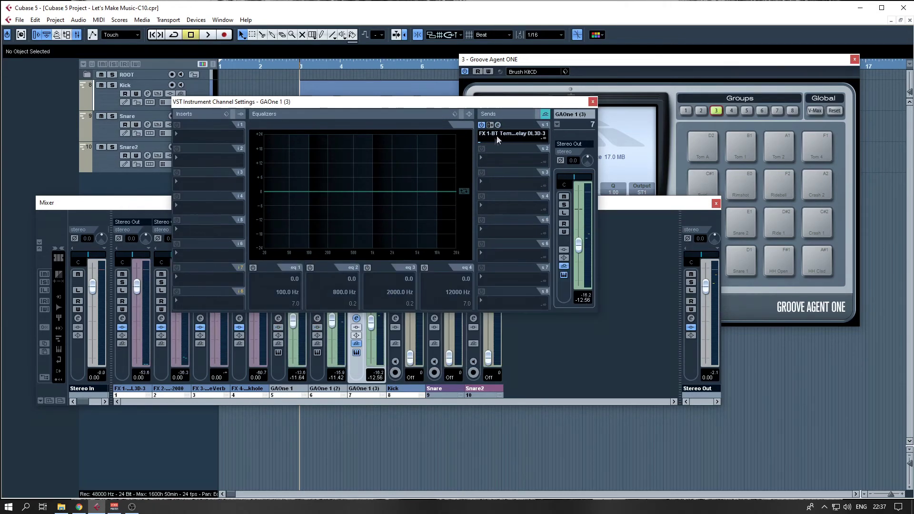
left_click(844, 62)
left_click(855, 59)
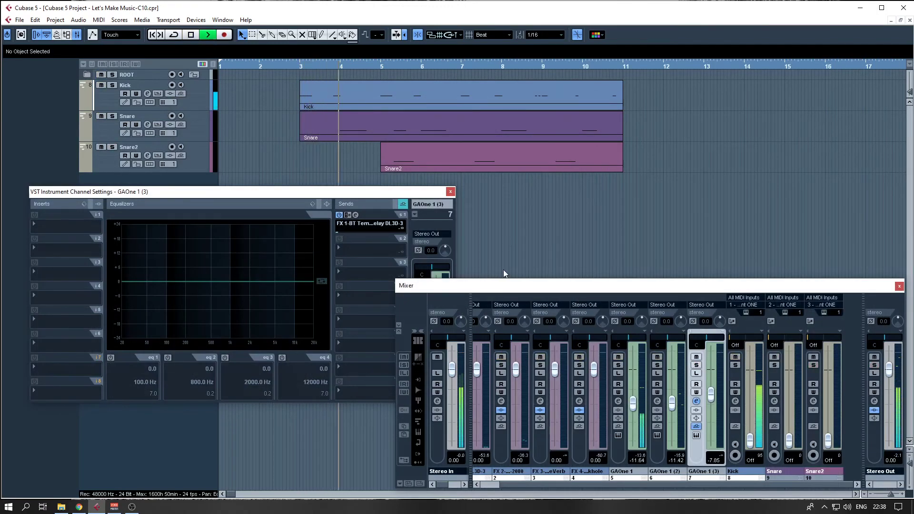
Step: During playback, set the GAOne 1 (3) channel level to -6.81 and its tempo delay send level to -20.11
left_click(696, 365)
left_click_drag(711, 395, 712, 394)
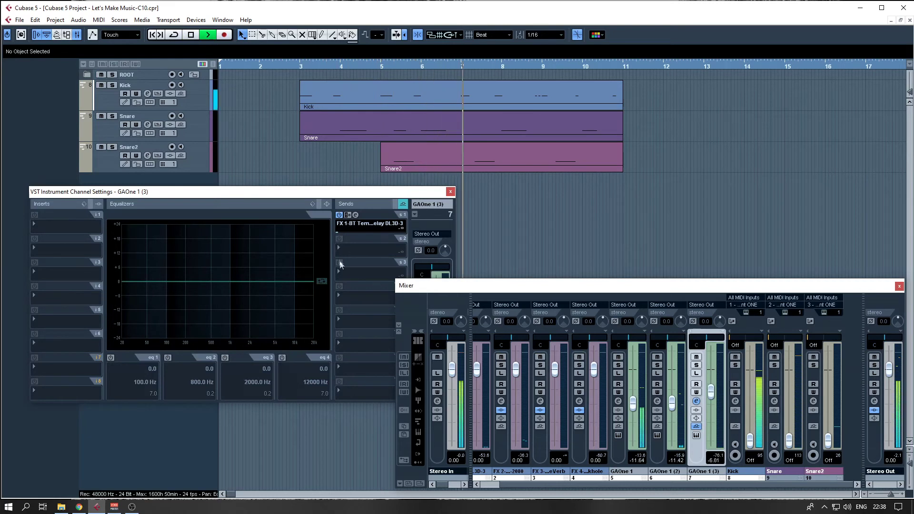
left_click(352, 233)
left_click_drag(352, 235, 355, 235)
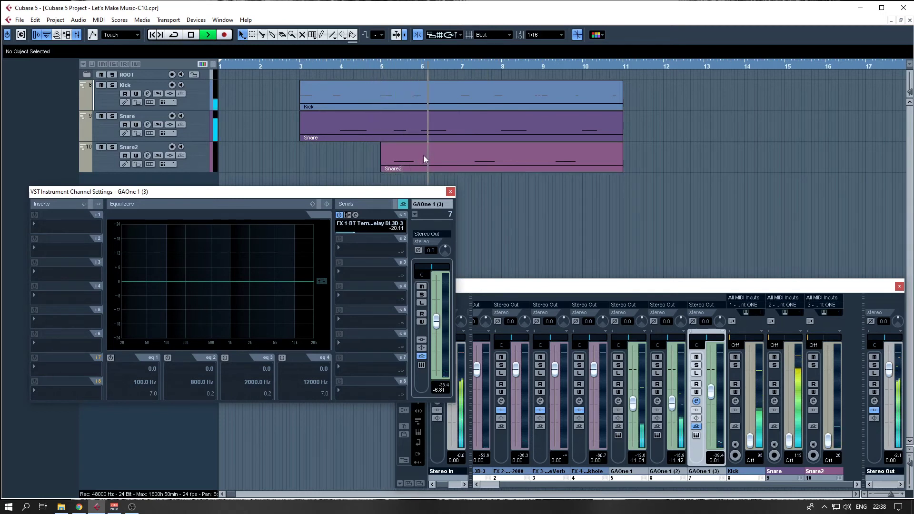
Step: Split the Snare2 part at bar 7 and copy its two-bar section from bar 5 to bar 3
left_click(460, 164, "alt")
key("space")
left_click_drag(428, 161, 346, 161)
key("space")
Step: Glue the three Snare2 parts into one continuous part from bar 3 to bar 11 and stop playback
left_click_drag(652, 151, 336, 158)
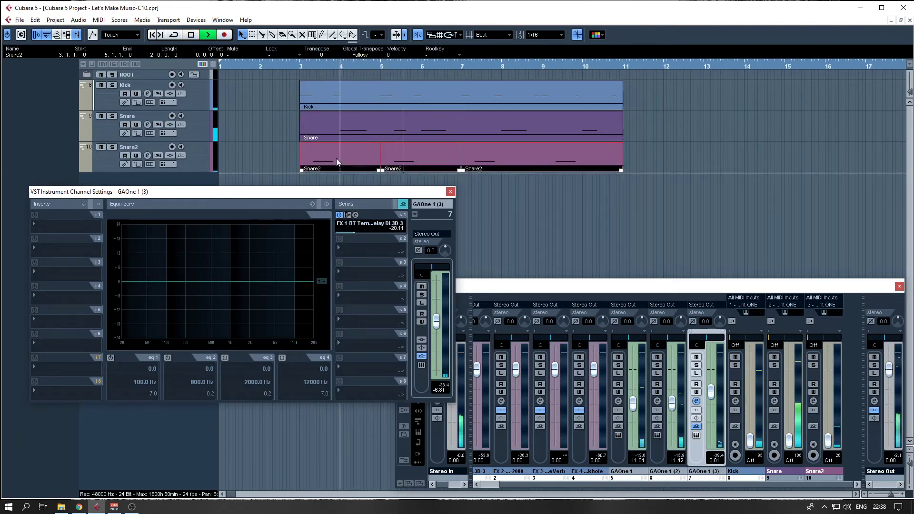
right_click(325, 159)
left_click(358, 160)
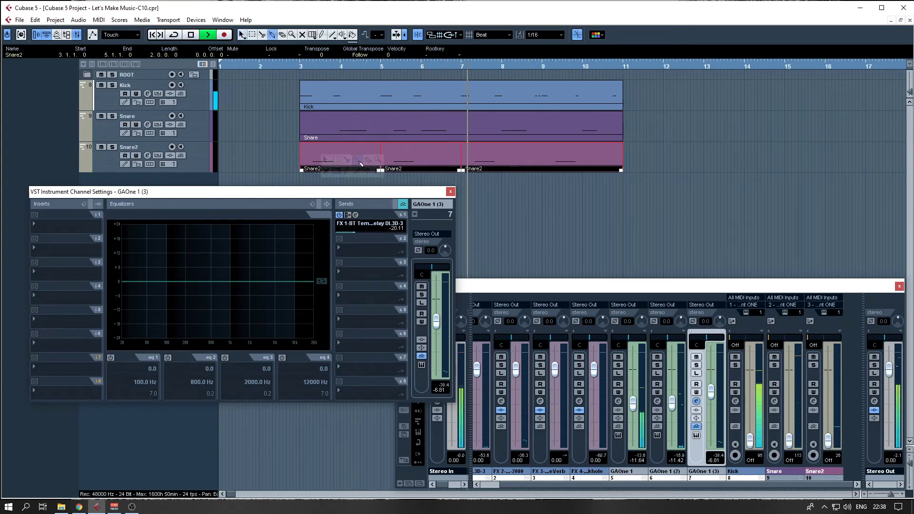
left_click(357, 160)
key("1")
key("space")
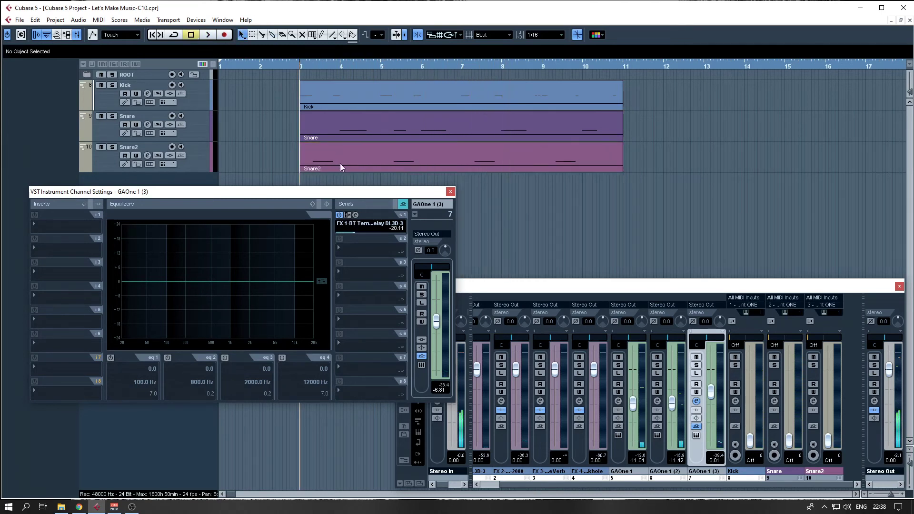
Step: Split the Snare2 part at bar 4, delete the piece before it, and briefly play back from bar 5
left_click(340, 167, "alt")
left_click(327, 160)
key("Delete")
left_click(381, 67)
key("space")
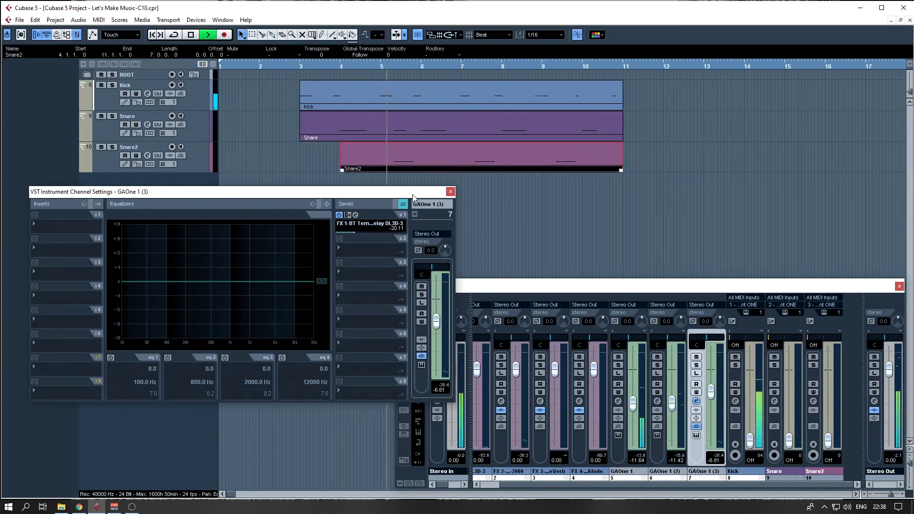
key("space")
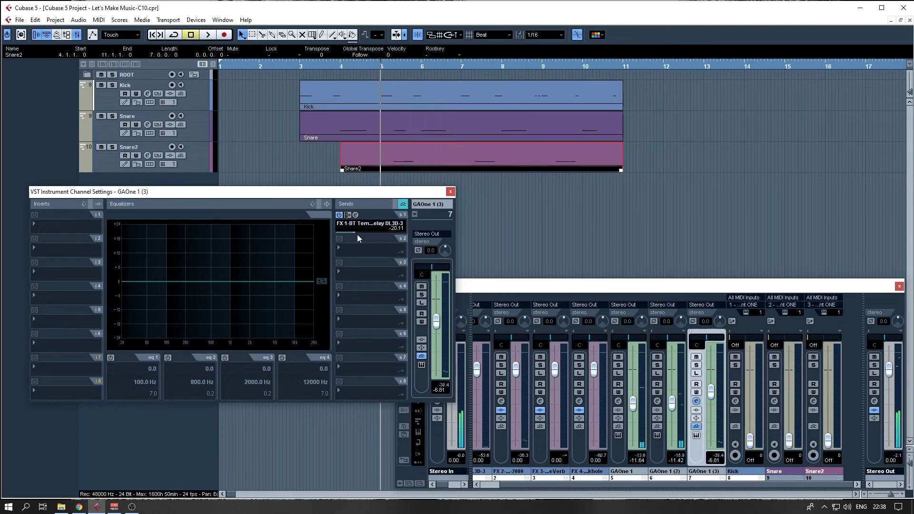
Step: Set the GAOne 1 (3) tempo delay send level to -12.43 while playing from bar 5, then stop
key("space")
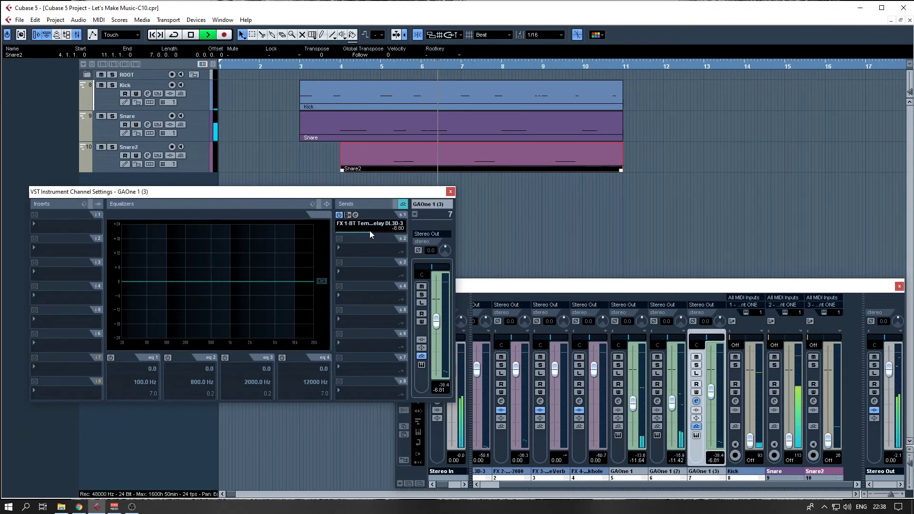
left_click_drag(369, 233, 363, 232)
key("space")
Step: Compare the tempo delay's synced tempo with the project tempo, close its editor, and listen to the beat from bar 5
left_click(356, 215)
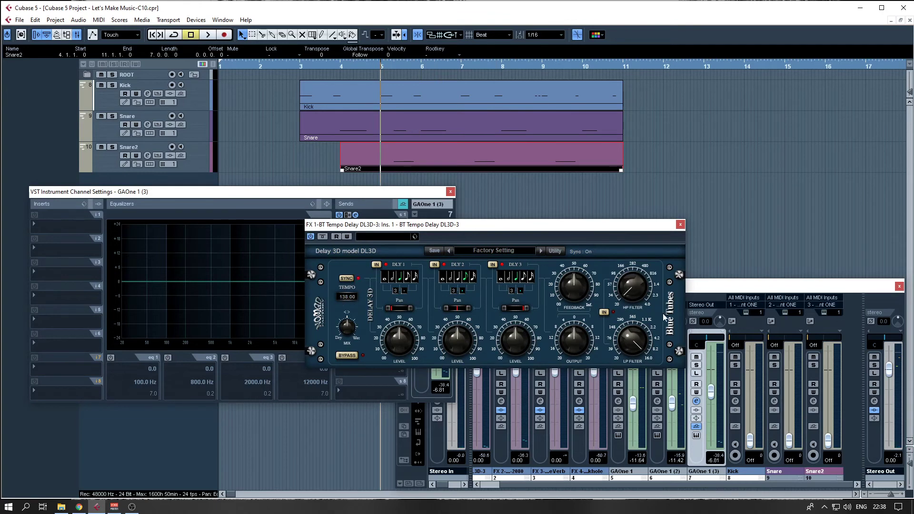
key("F2")
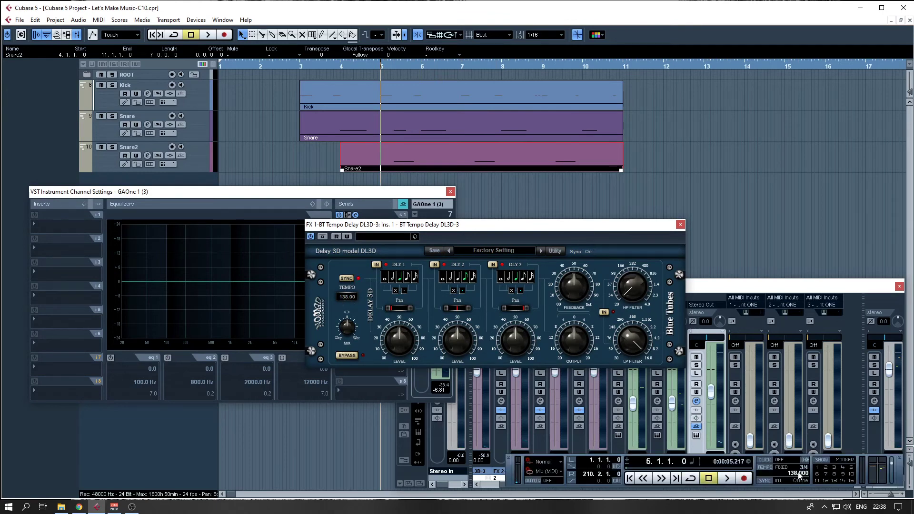
key("F2")
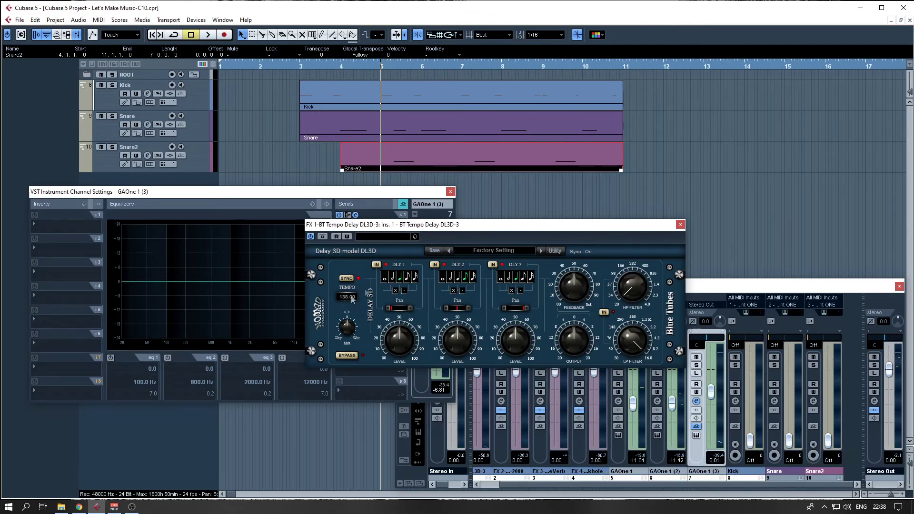
left_click(680, 224)
key("space")
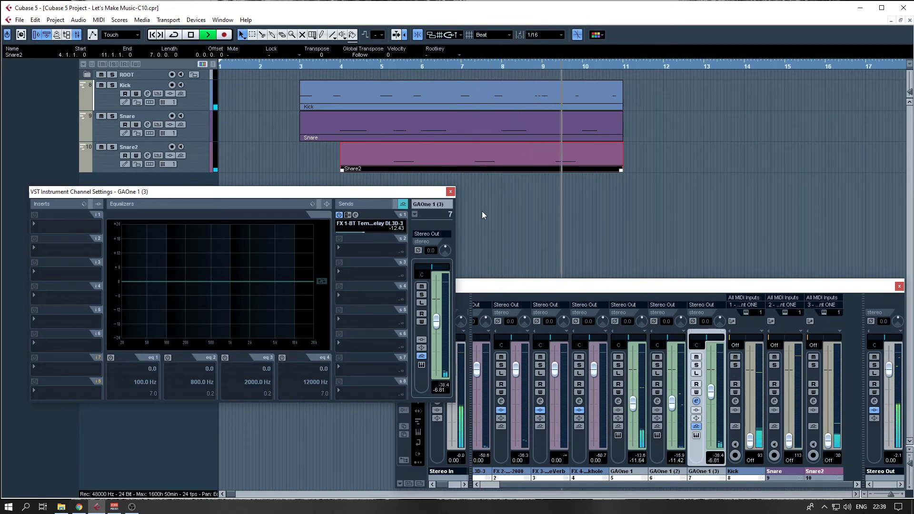
key("space")
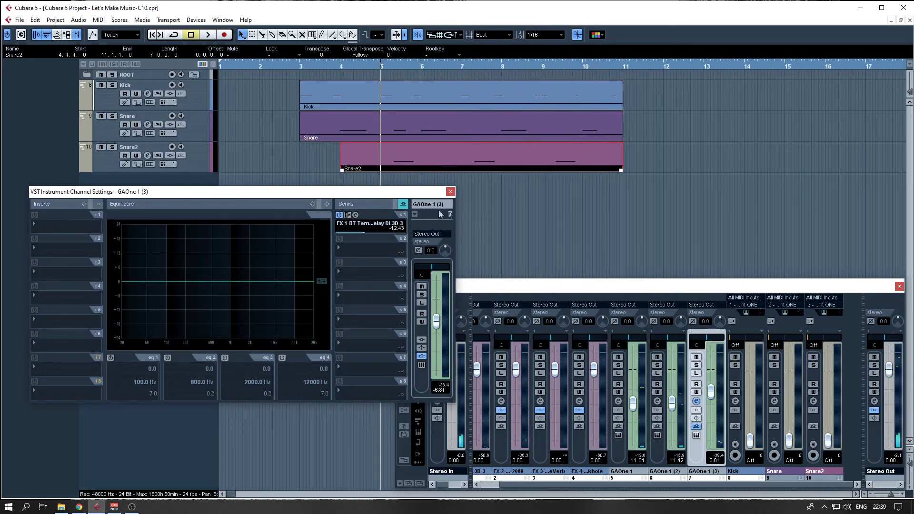
Step: Add StereoDelay as the first insert on GAOne 1 (3), reposition its editor, and close the channel settings
left_click_drag(372, 193, 437, 205)
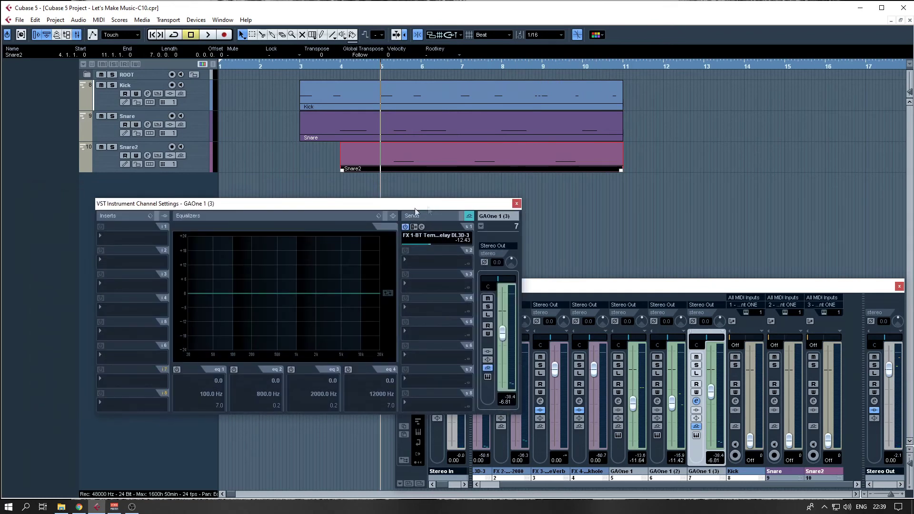
left_click(110, 241)
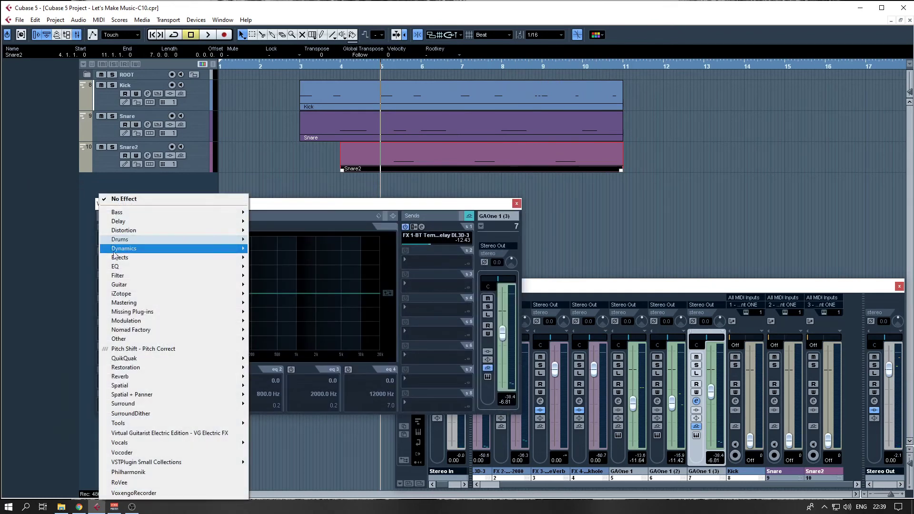
mouse_move(133, 223)
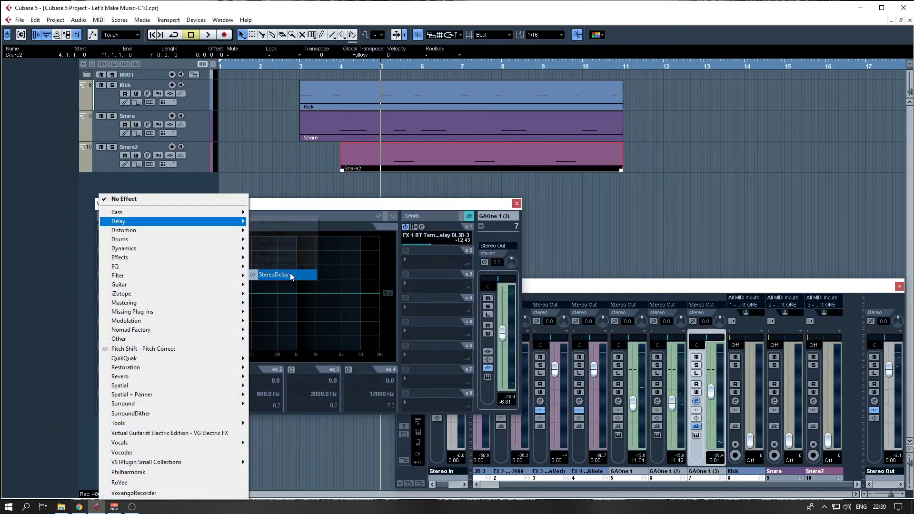
left_click(288, 274)
left_click_drag(516, 234, 382, 210)
left_click(516, 203)
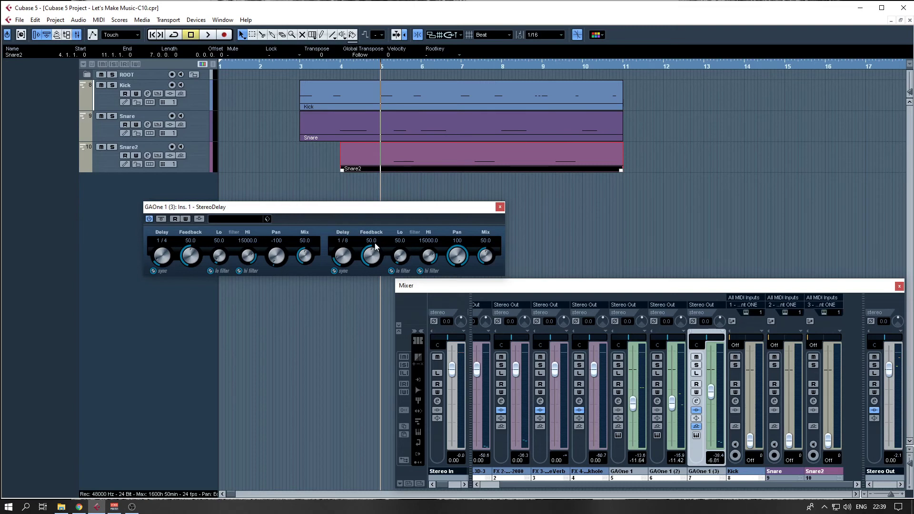
Step: Set the StereoDelay feedbacks to 24.6 and 25.3 and mixes to 10.0 and 13.5, with the FX 1 send switched off
type("18")
key("Return")
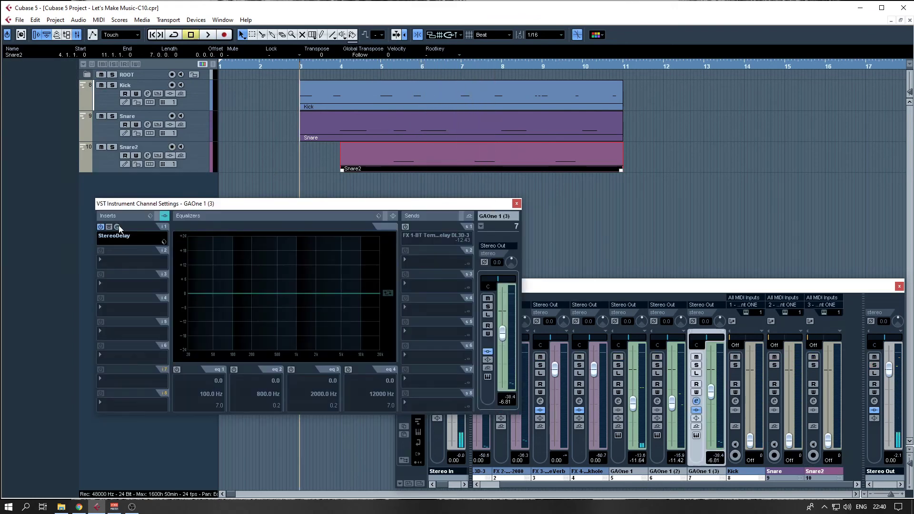
left_click(117, 227)
left_click_drag(275, 208, 389, 227)
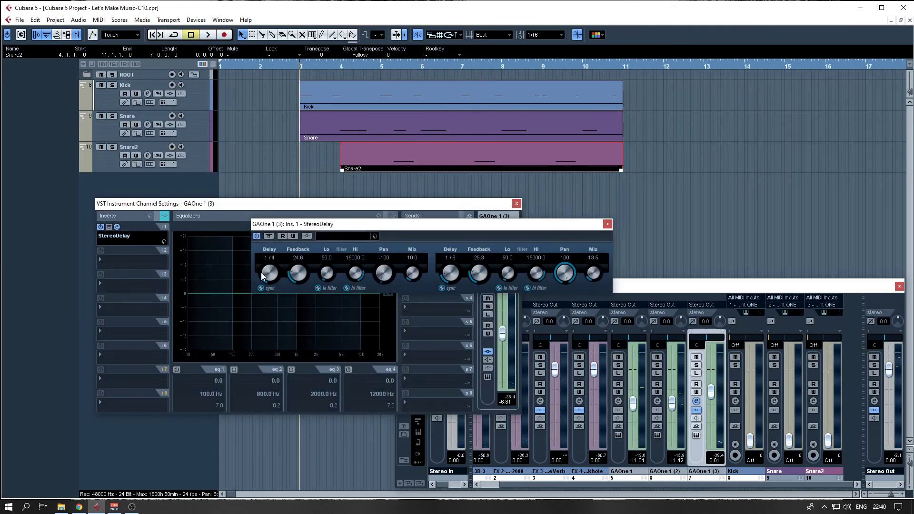
Step: Audition the beat from bar 3 with the StereoDelay's first delay time at 1/1 and at 1/2
key("space")
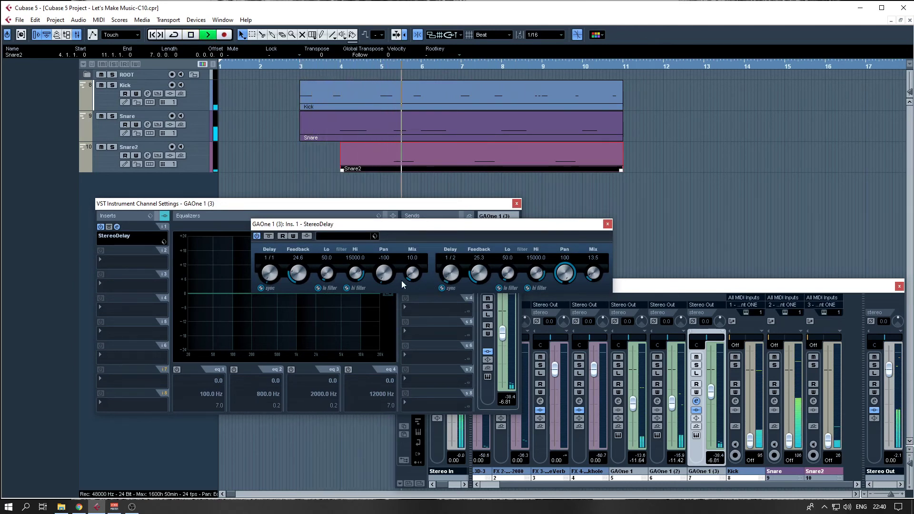
key("space")
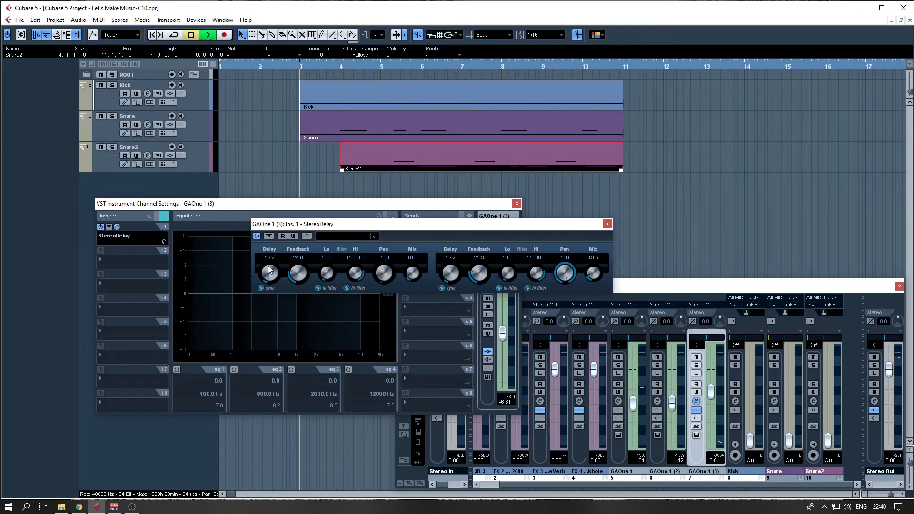
key("space")
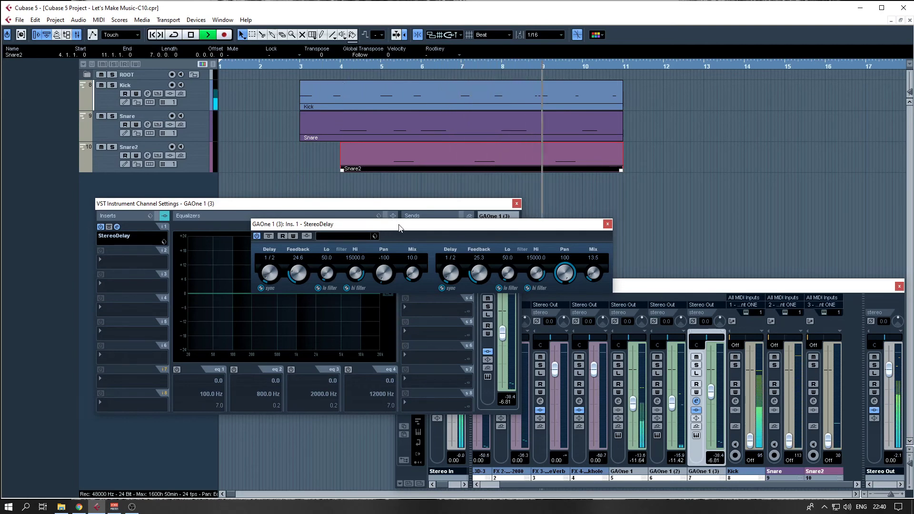
key("space")
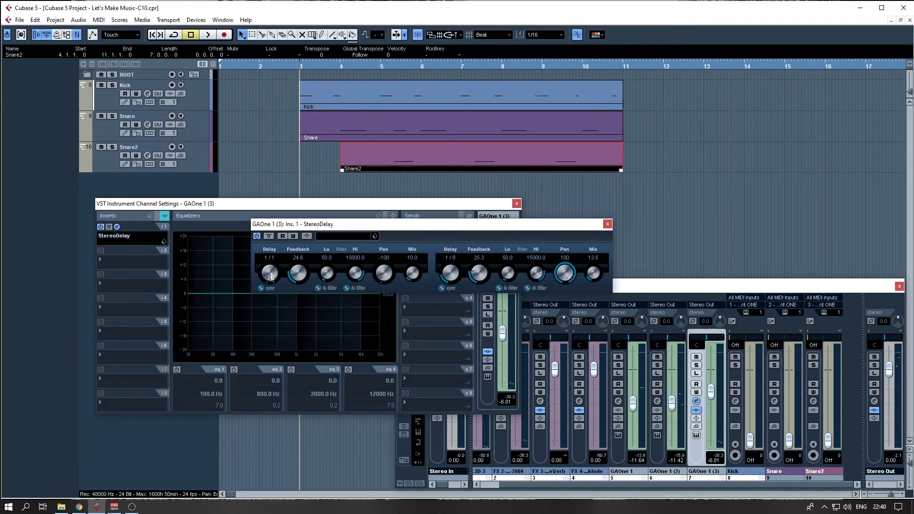
Step: Audition the beat from bar 3 with the StereoDelay's first delay time at 1/4 and at 1/8
key("space")
left_click_drag(450, 273, 450, 282)
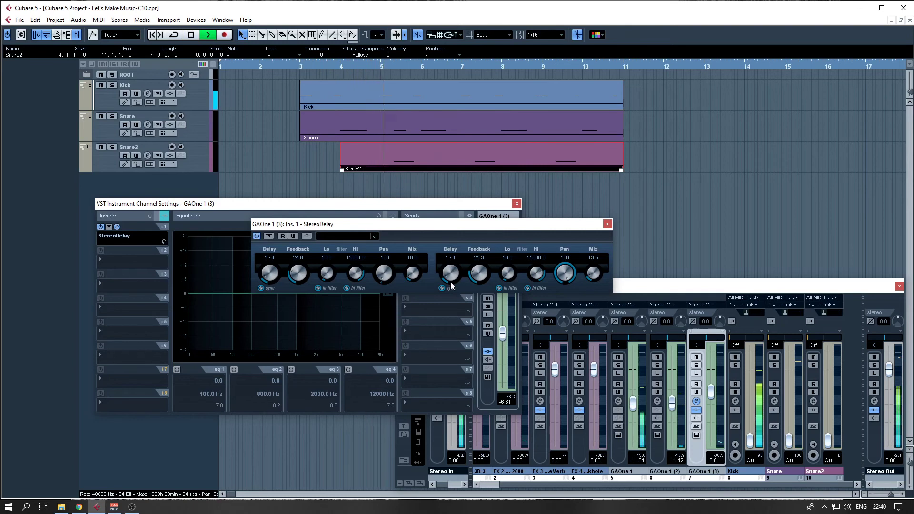
key("space")
left_click_drag(449, 273, 449, 269)
key("space")
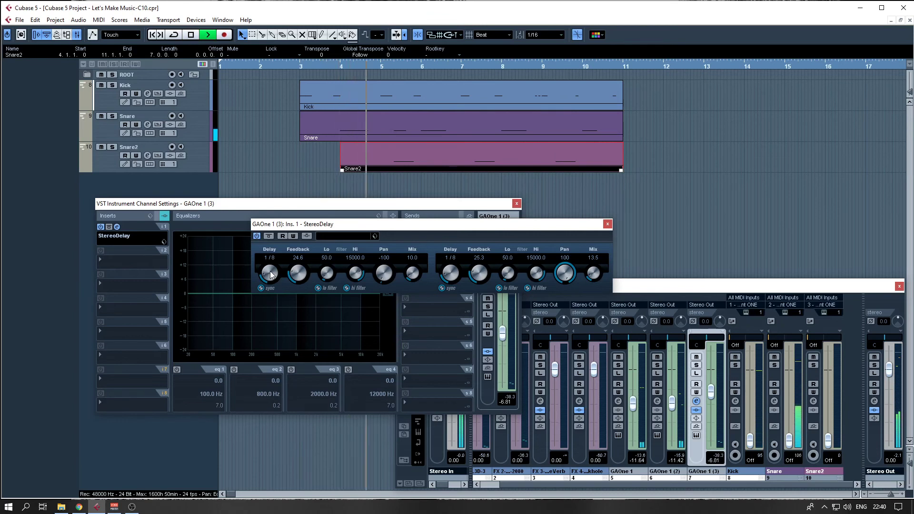
Step: Set the StereoDelay's delay times to 1/2 and 1/4 and listen to the beat from bar 5
left_click_drag(270, 274, 270, 283)
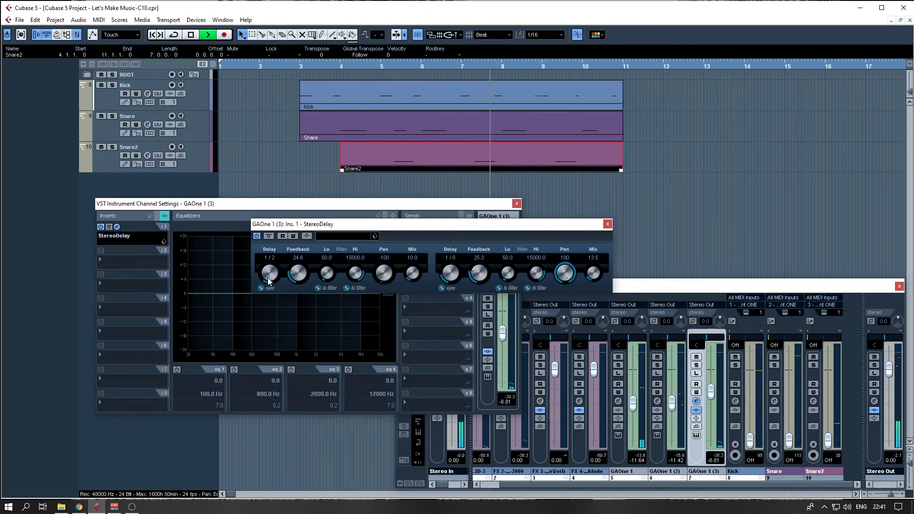
left_click_drag(451, 275, 451, 277)
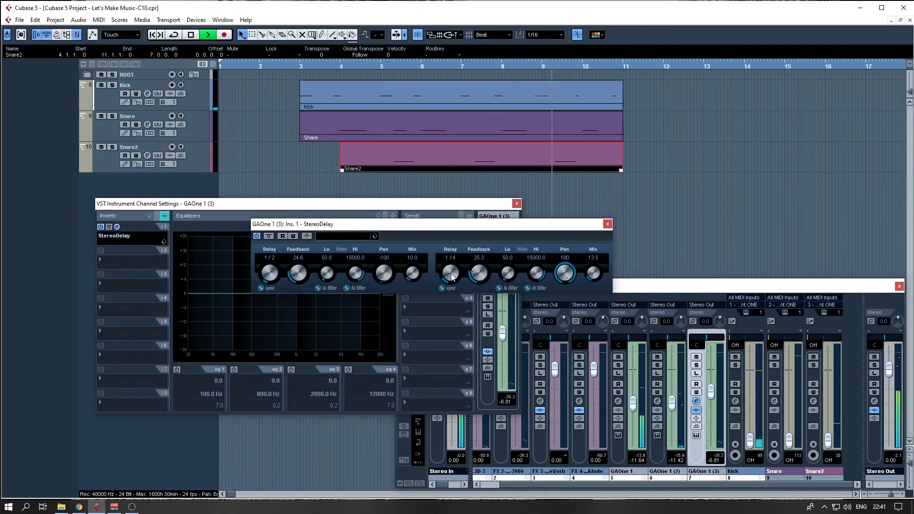
key("space")
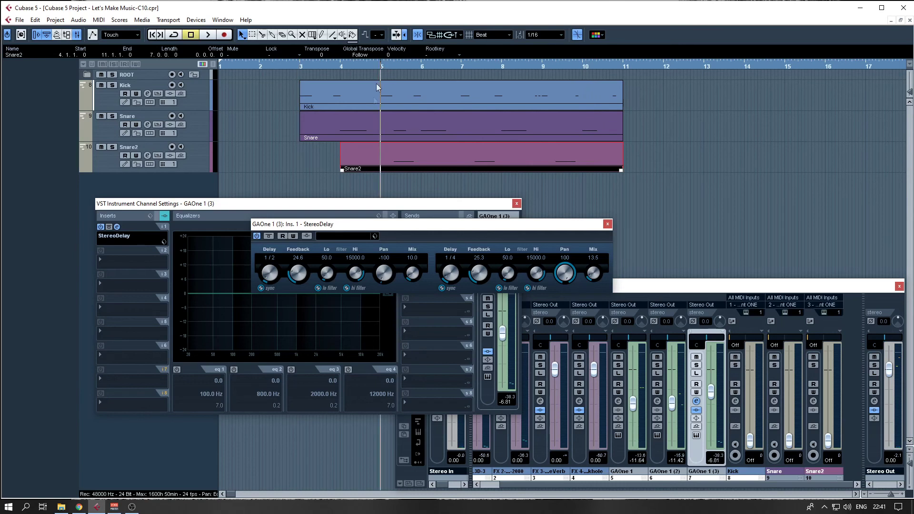
key("space")
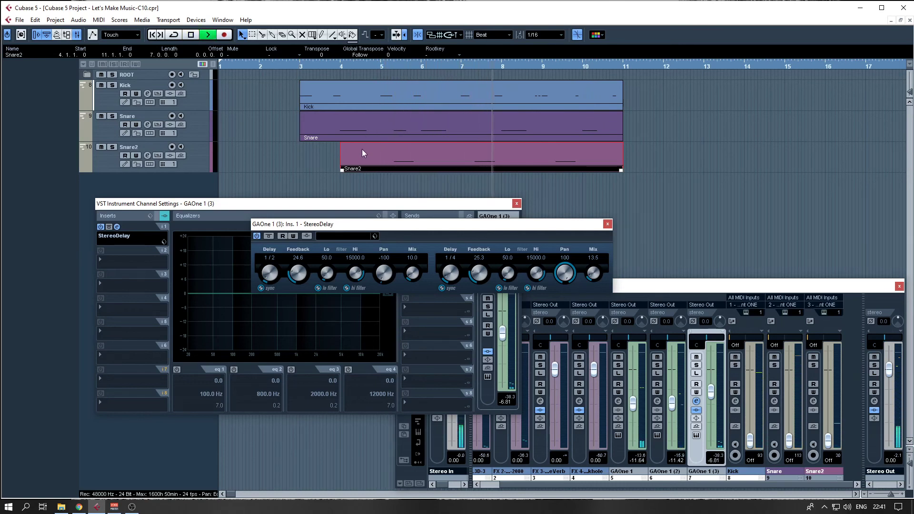
key("space")
Step: Close the StereoDelay editor and the channel settings, move the Mixer closer to the tracks, and select the Snare2 track
left_click(608, 224)
left_click(517, 203)
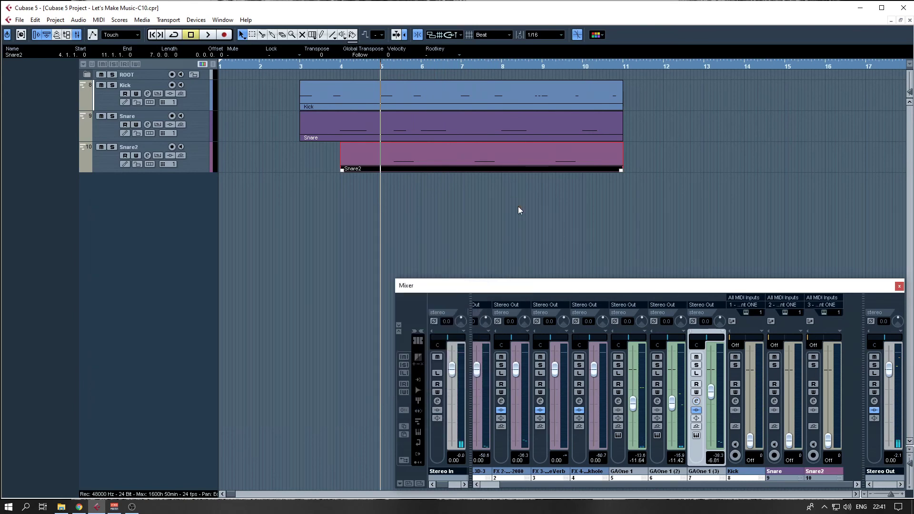
left_click_drag(619, 286, 506, 236)
left_click(134, 168)
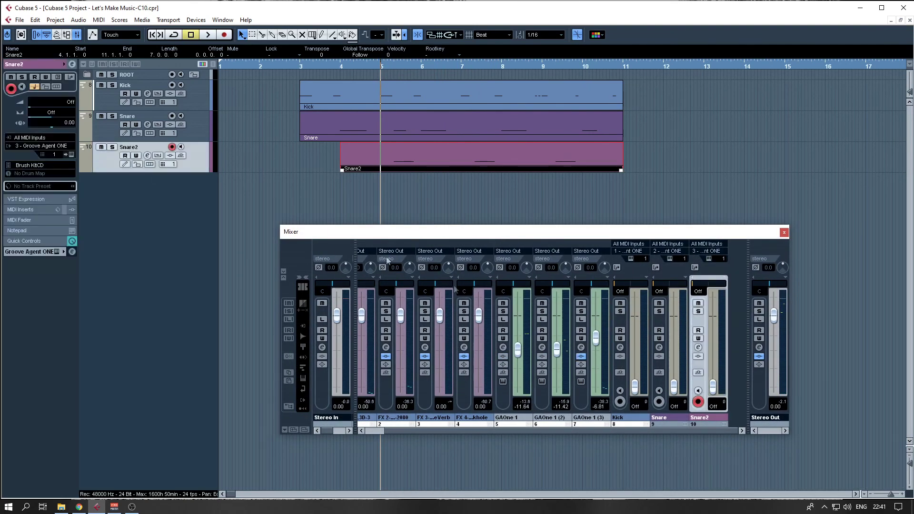
Step: Open the channel settings of GAOne 1 (3) and route its first send to FX 2-BlueVerb DRV-2080
left_click(581, 348)
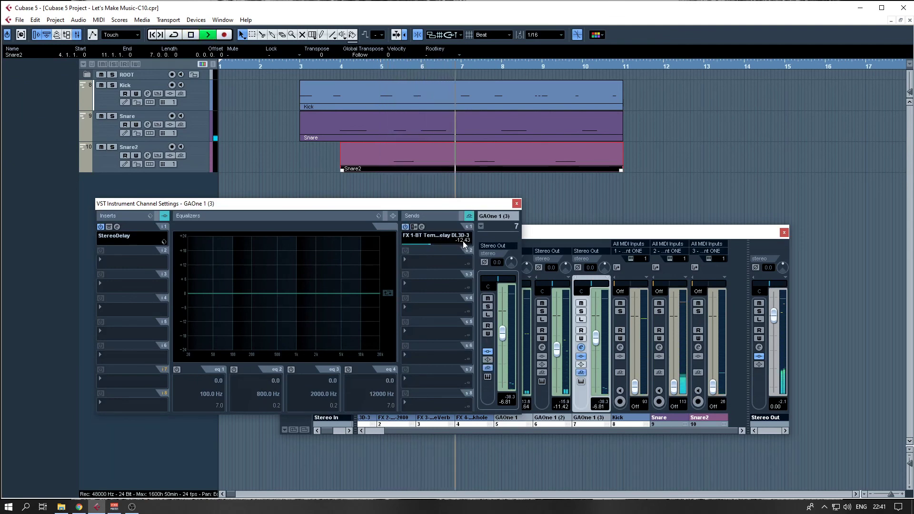
key("space")
left_click(446, 239)
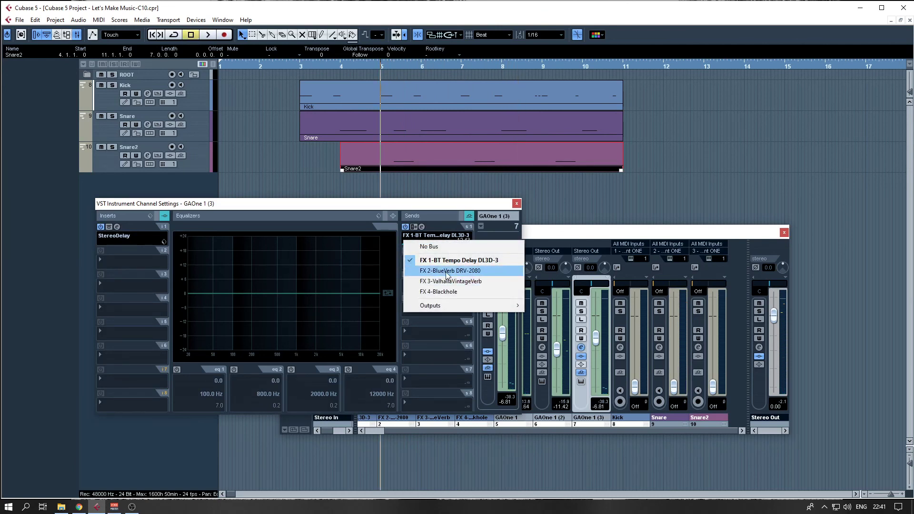
left_click(448, 271)
Step: Try the FX 2-BlueVerb DRV-2080 send at 0.00, and set its level to -18.00 while listening to the beat from bar 5
double_click(460, 242)
type("0")
key("Return")
left_click(465, 195)
key("space")
key("space")
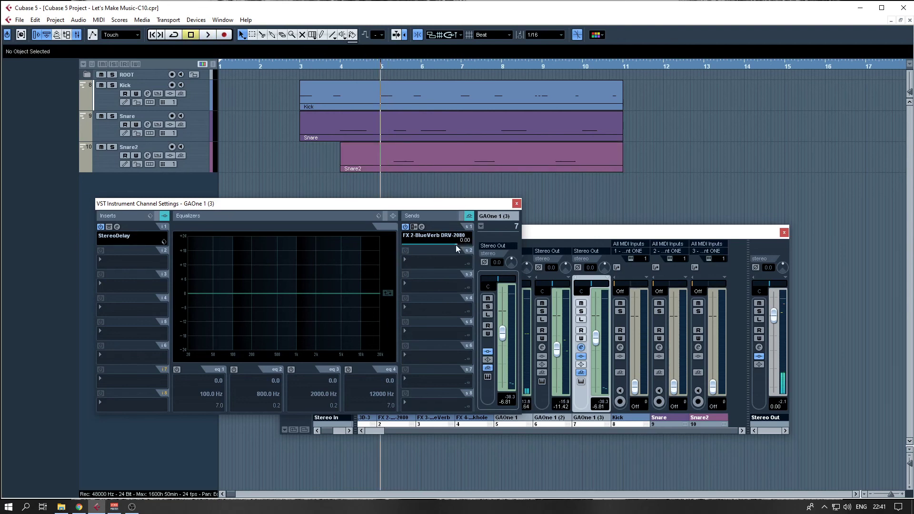
double_click(462, 240)
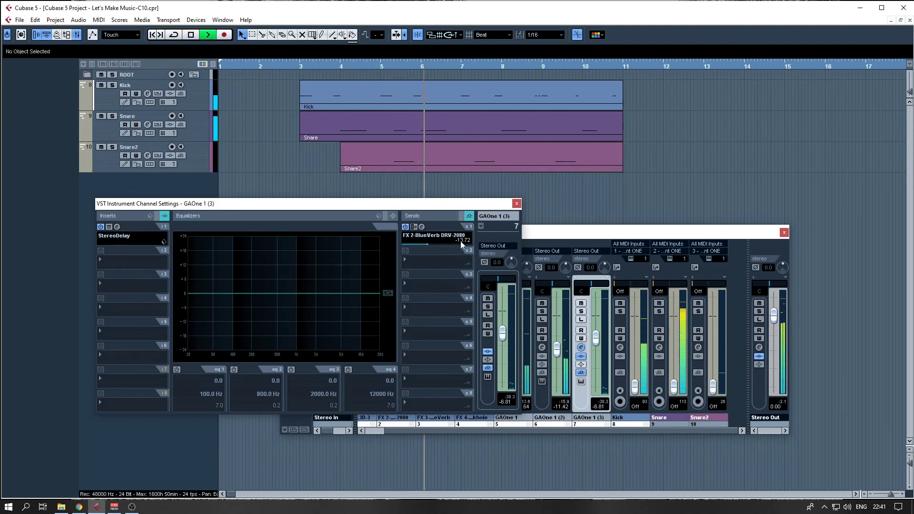
type("-18")
key("Return")
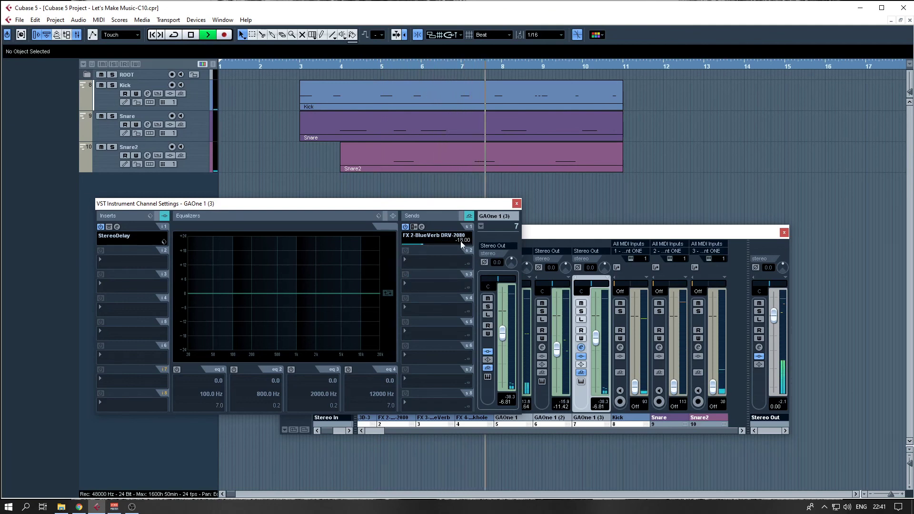
Step: Close the GAOne 1 (3) channel settings, stop playback, and close the Mixer
left_click(516, 204)
key("space")
left_click(784, 233)
Step: Select the Snare2 track and listen to the whole beat from bar 3
left_click(298, 64)
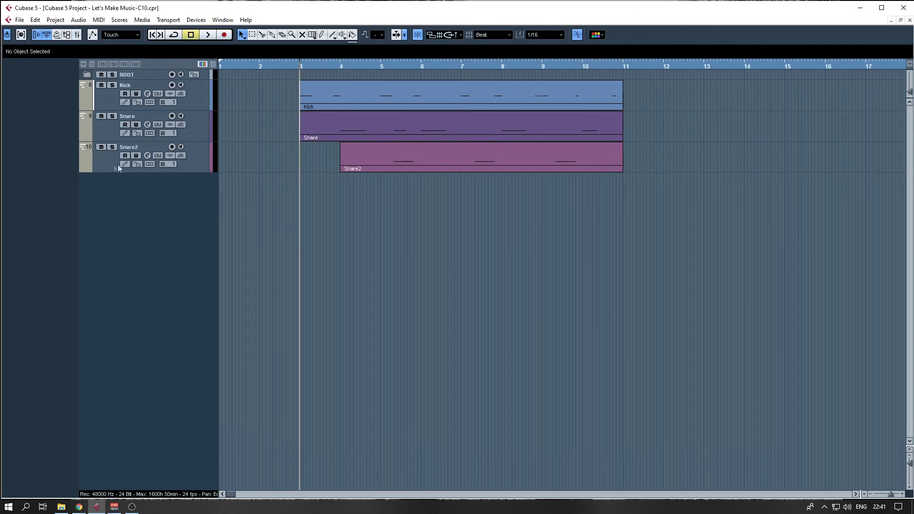
left_click(105, 161)
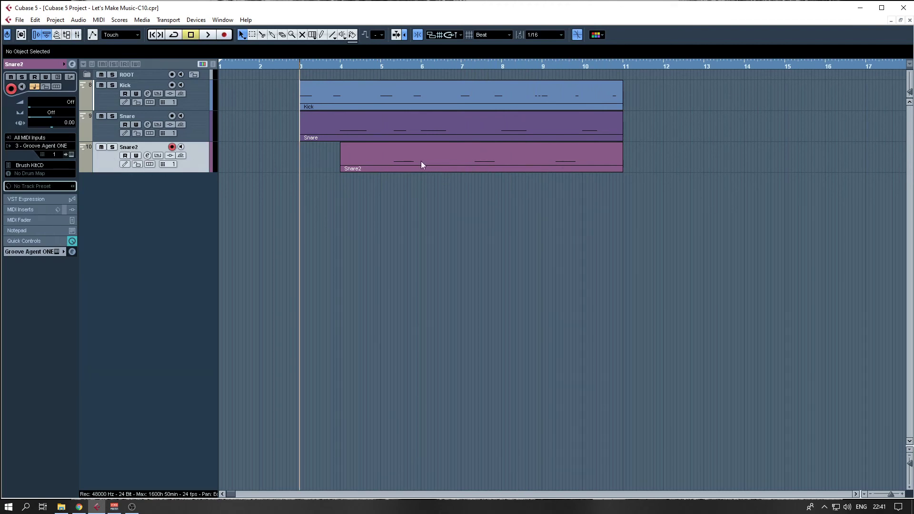
key("space")
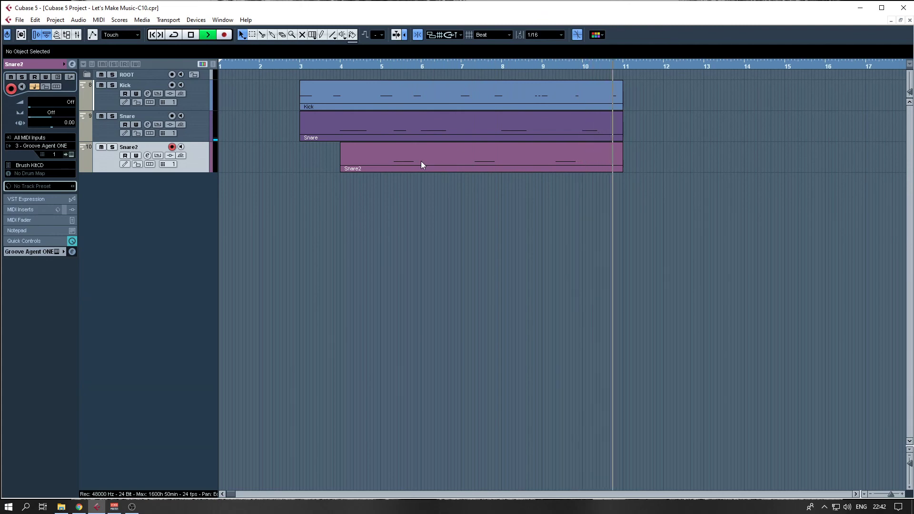
key("space")
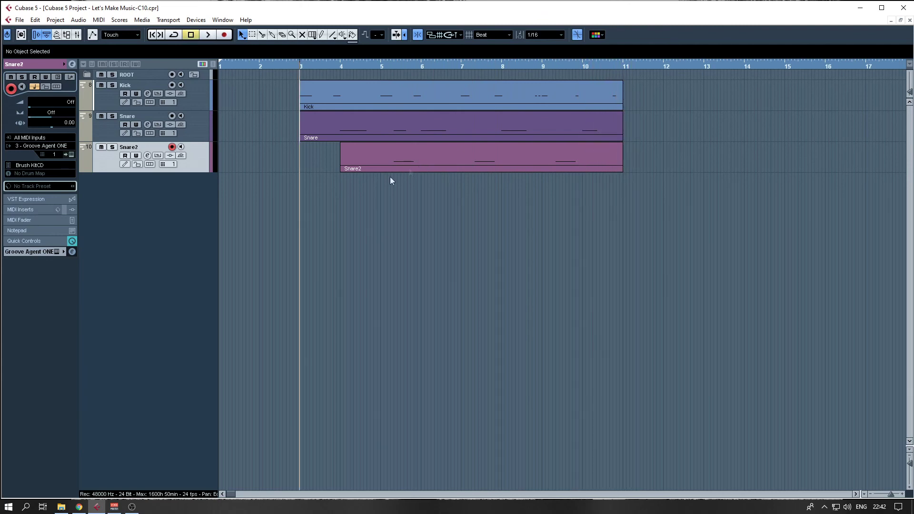